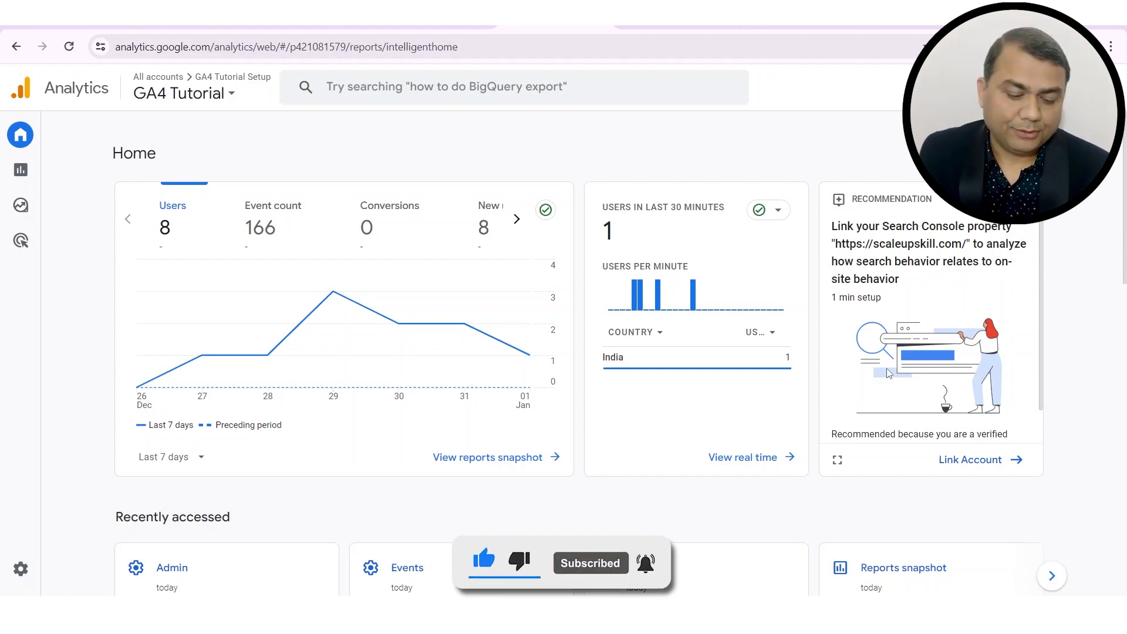
Step: Open account access management in the account's admin settings to view the users and their roles
{"action": "left_click", "coordinate": [27, 569]}
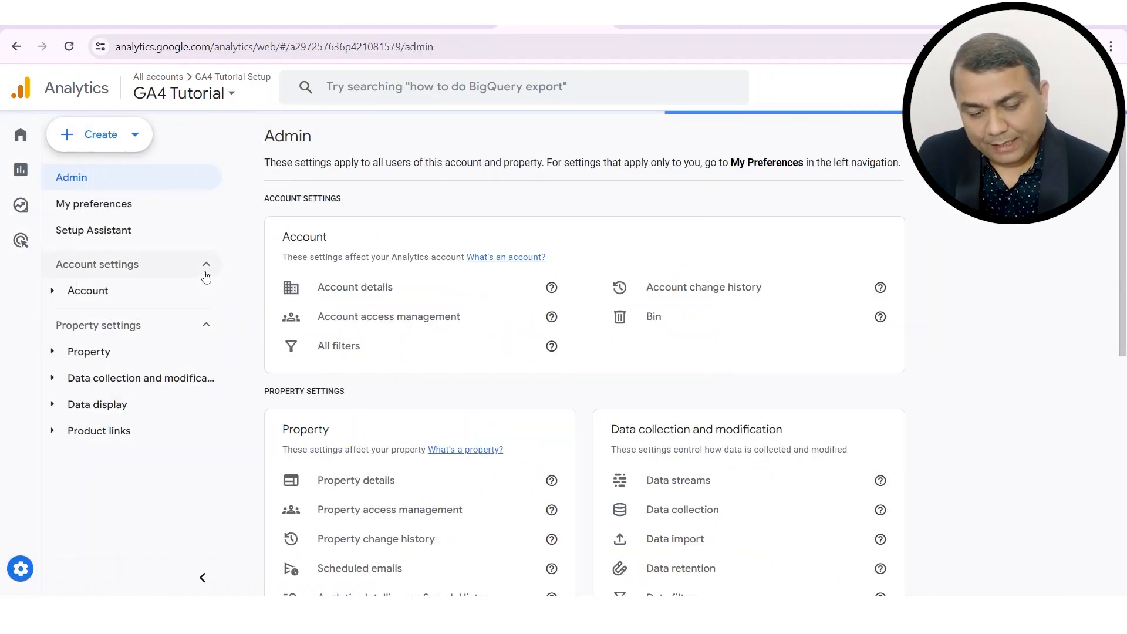
{"action": "left_click", "coordinate": [52, 292]}
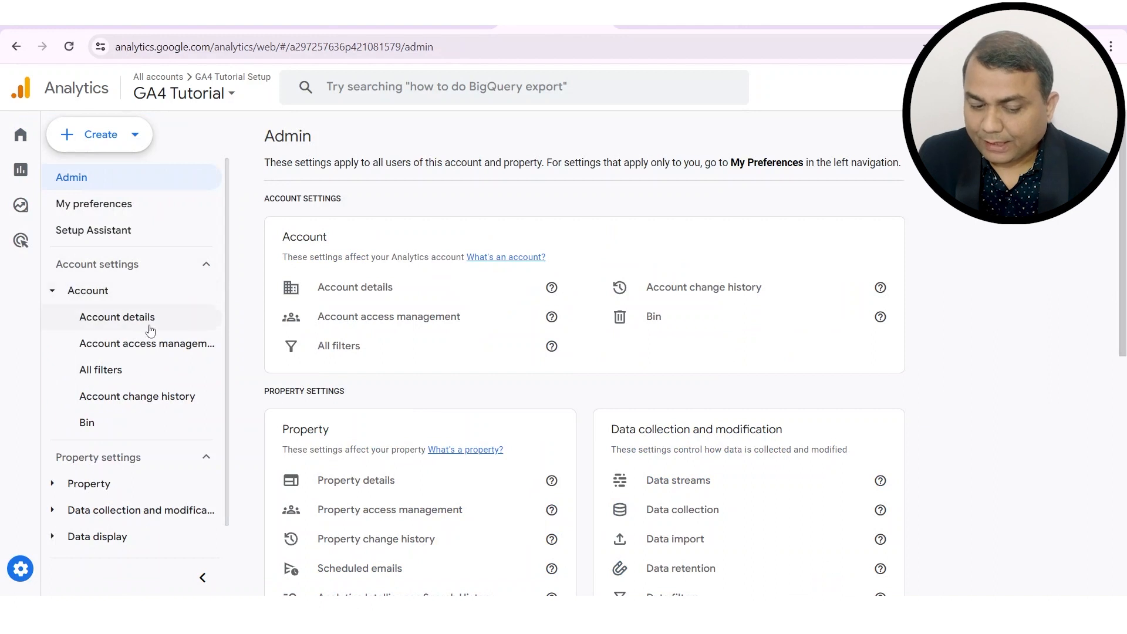
{"action": "left_click", "coordinate": [172, 351]}
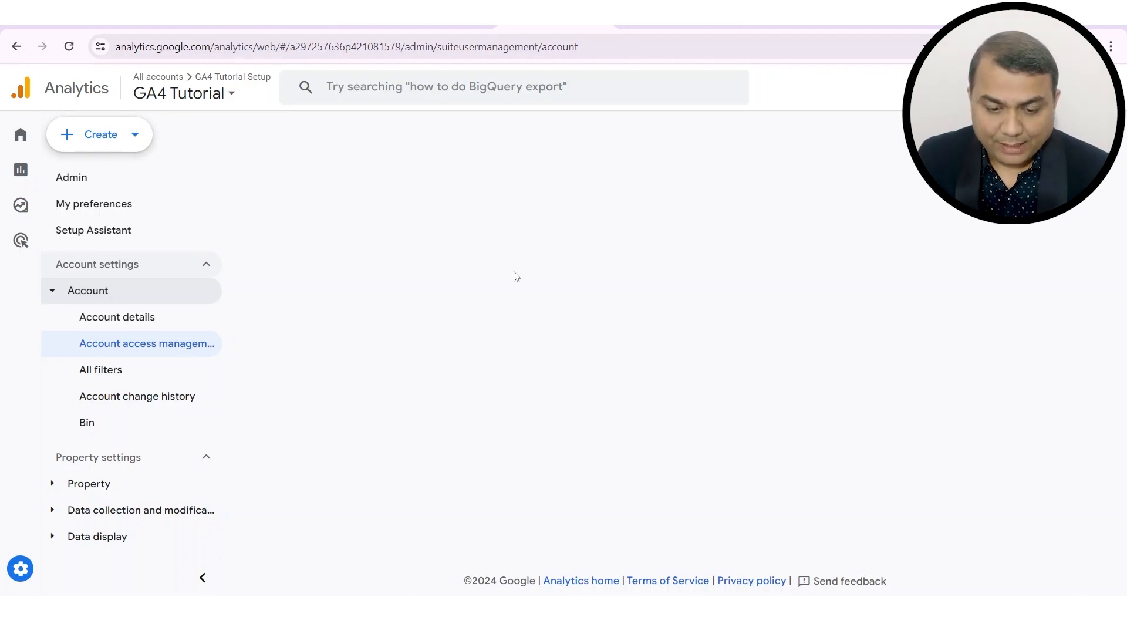
{"action": "left_click", "coordinate": [97, 341]}
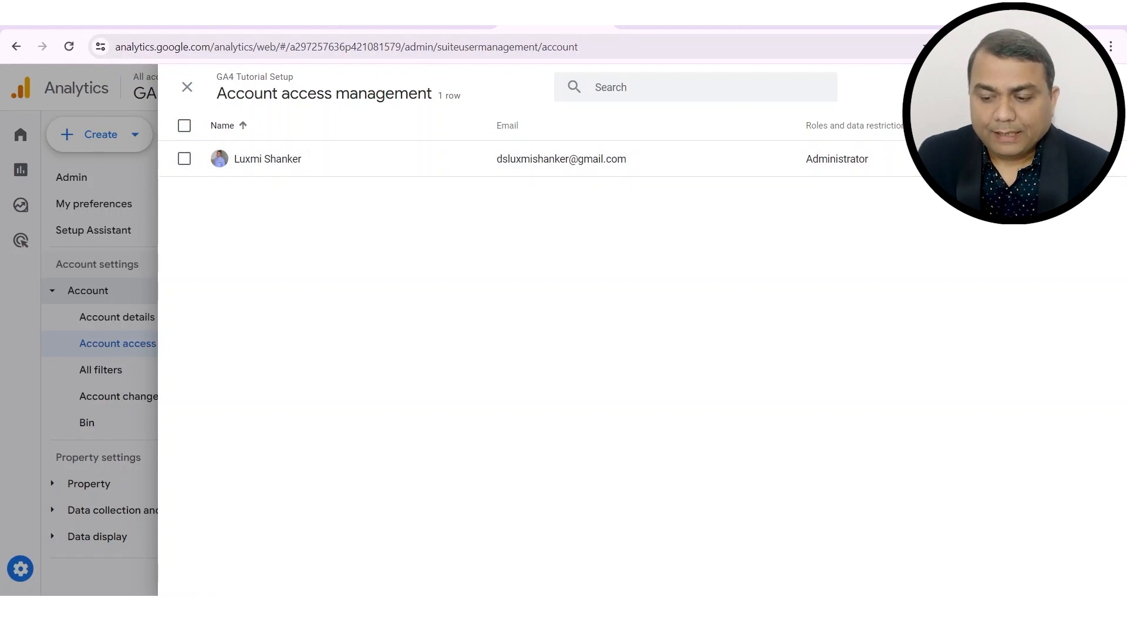
Step: Open the form for adding users, review the standard roles and data restrictions, and close account access management without adding anyone
{"action": "left_click", "coordinate": [1051, 96]}
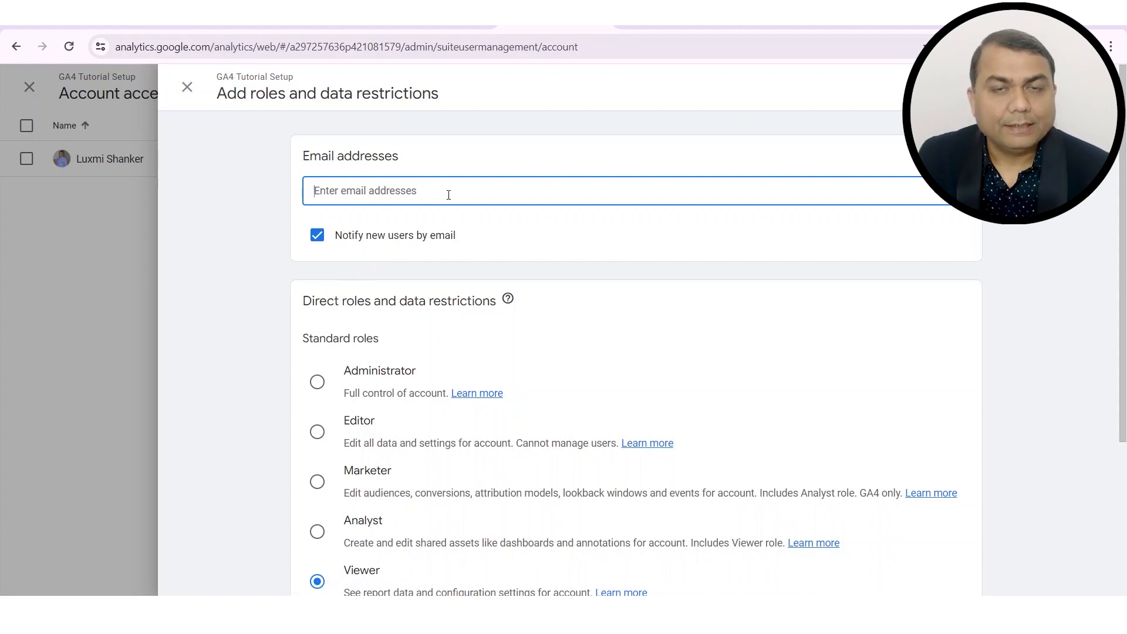
{"action": "scroll", "coordinate": [462, 435], "scroll_direction": "down", "scroll_amount": 1}
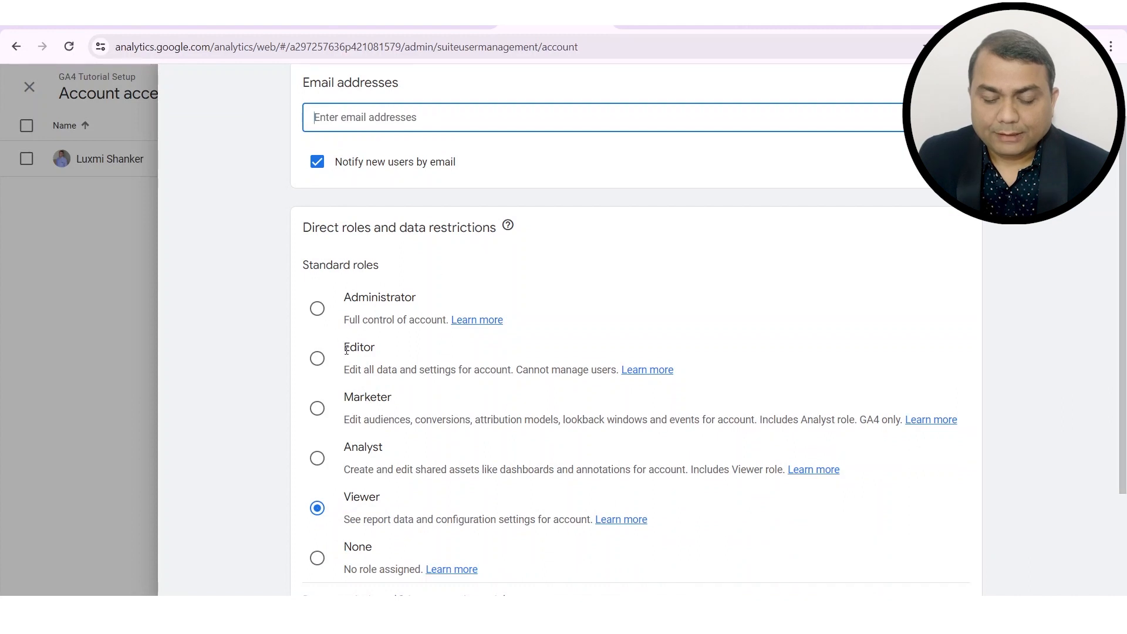
{"action": "scroll", "coordinate": [515, 366], "scroll_direction": "up", "scroll_amount": 1}
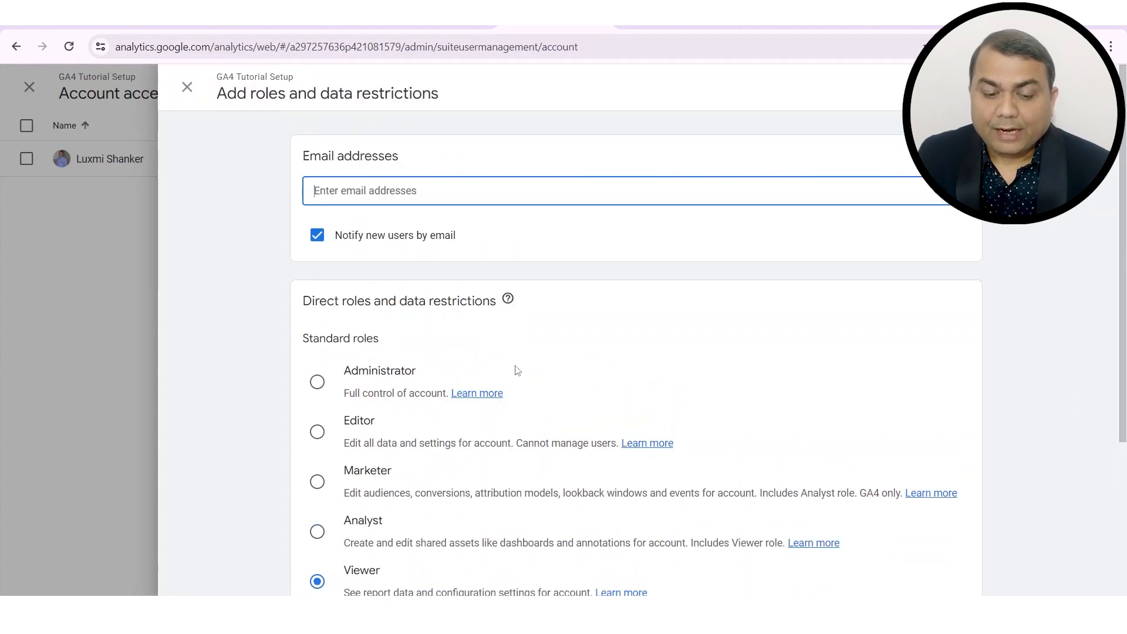
{"action": "scroll", "coordinate": [518, 371], "scroll_direction": "down", "scroll_amount": 2}
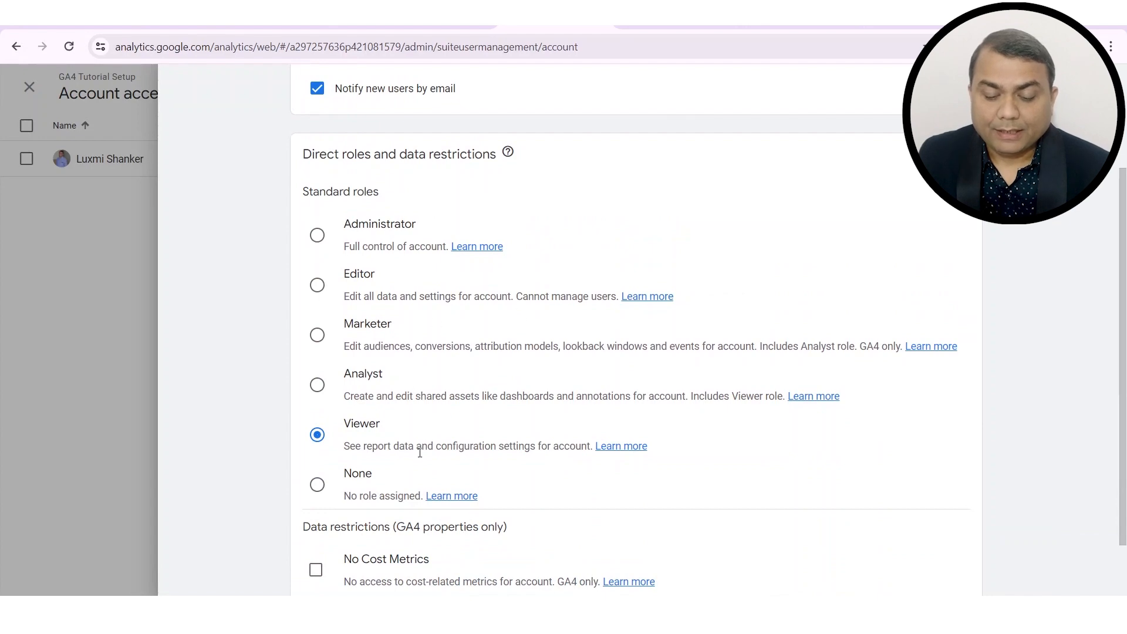
{"action": "scroll", "coordinate": [583, 467], "scroll_direction": "up", "scroll_amount": 2}
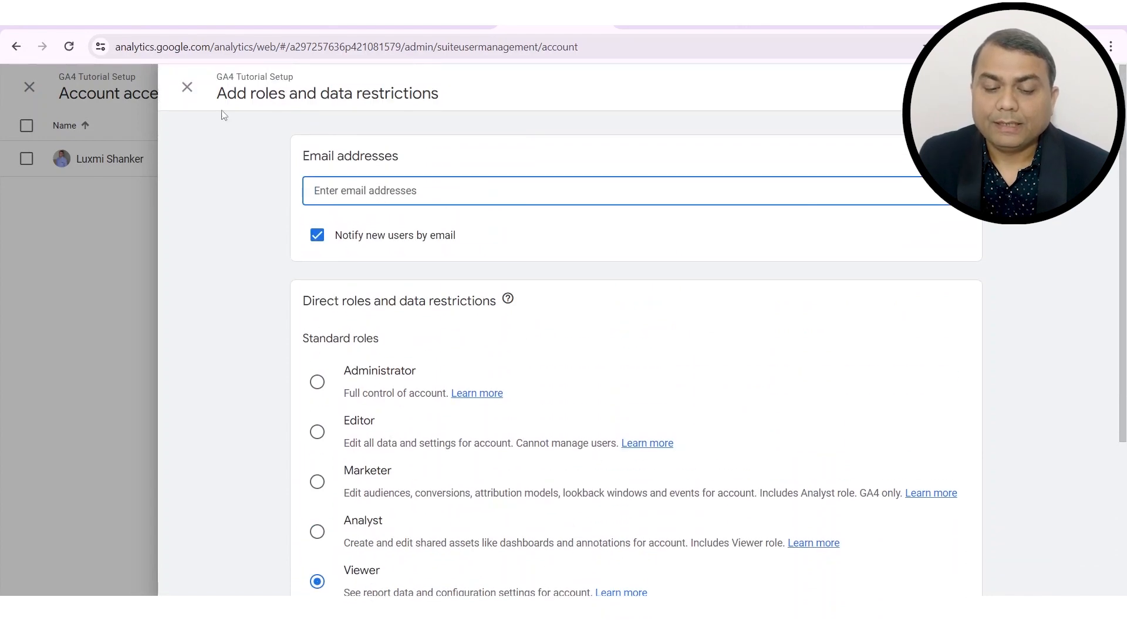
{"action": "left_click", "coordinate": [187, 87]}
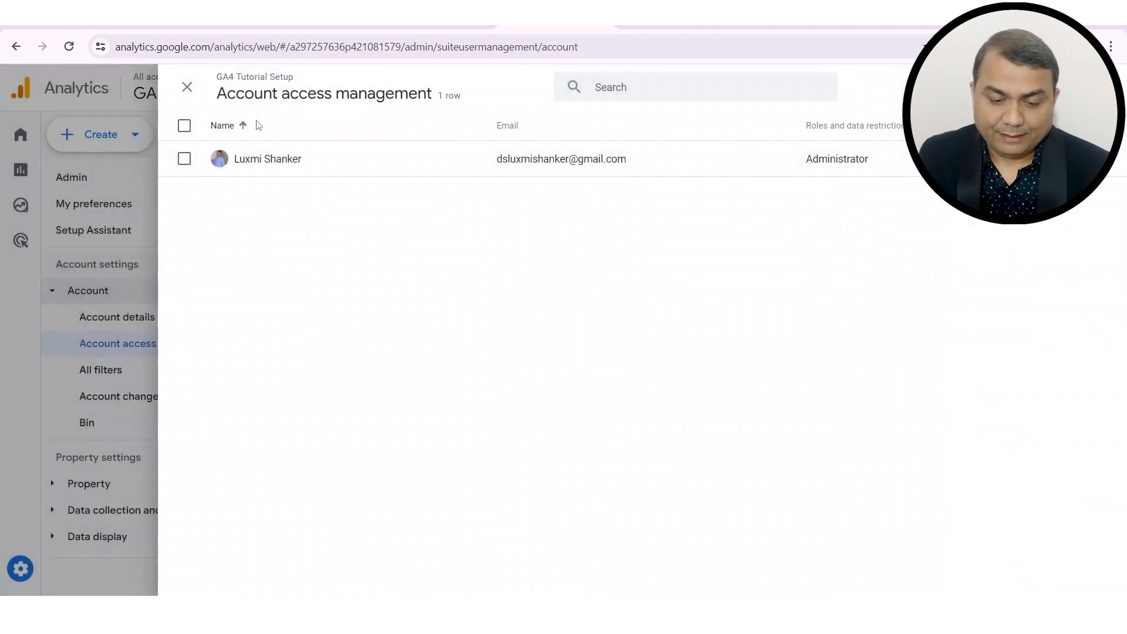
{"action": "left_click", "coordinate": [184, 88]}
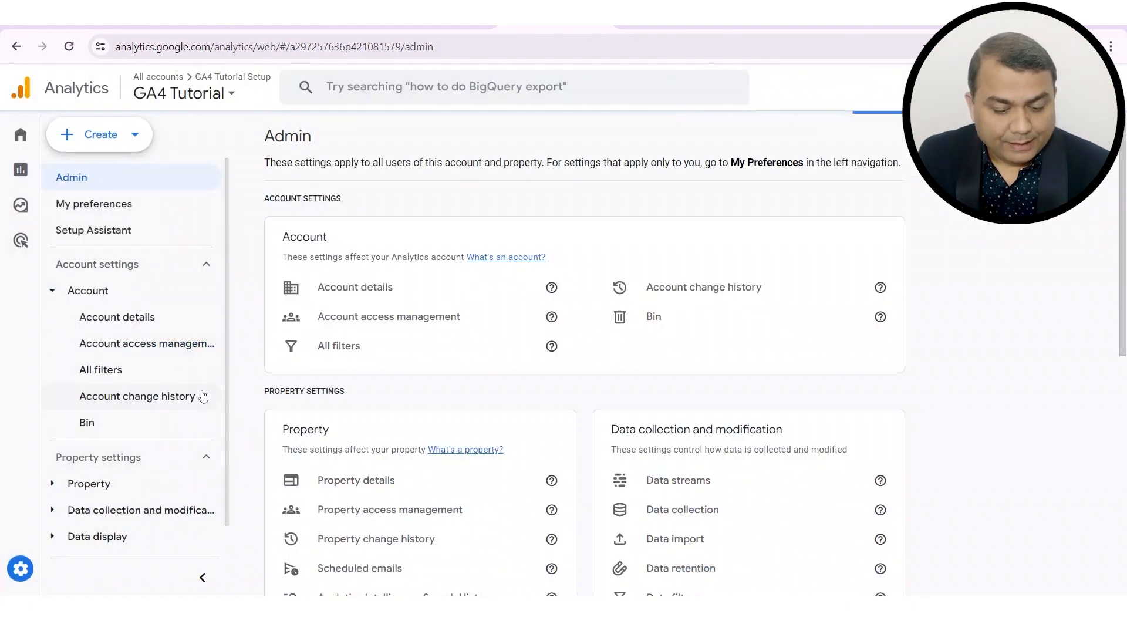
Step: Set the property's event data retention to 14 months and save the change
{"action": "scroll", "coordinate": [198, 399], "scroll_direction": "down", "scroll_amount": 1}
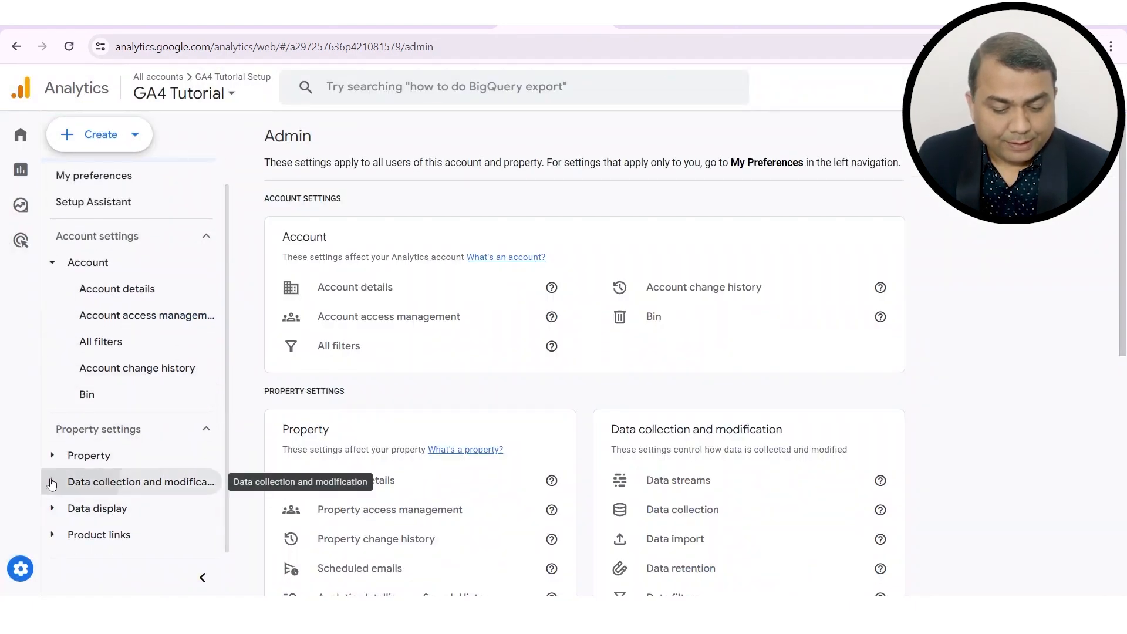
{"action": "left_click", "coordinate": [200, 475]}
{"action": "scroll", "coordinate": [199, 475], "scroll_direction": "down", "scroll_amount": 5}
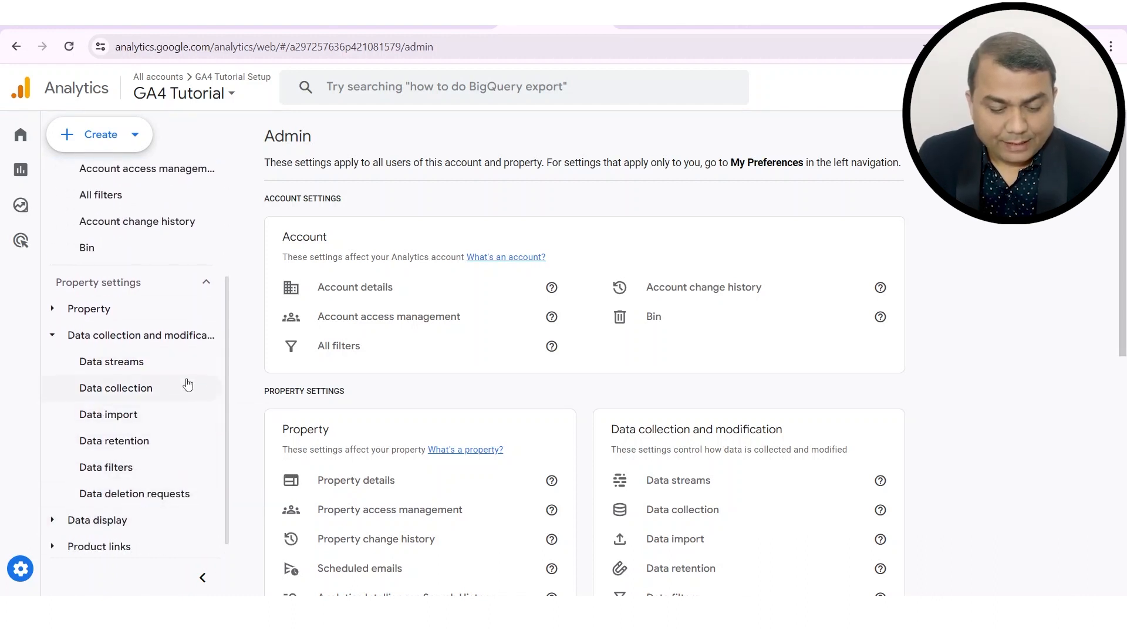
{"action": "left_click", "coordinate": [109, 444]}
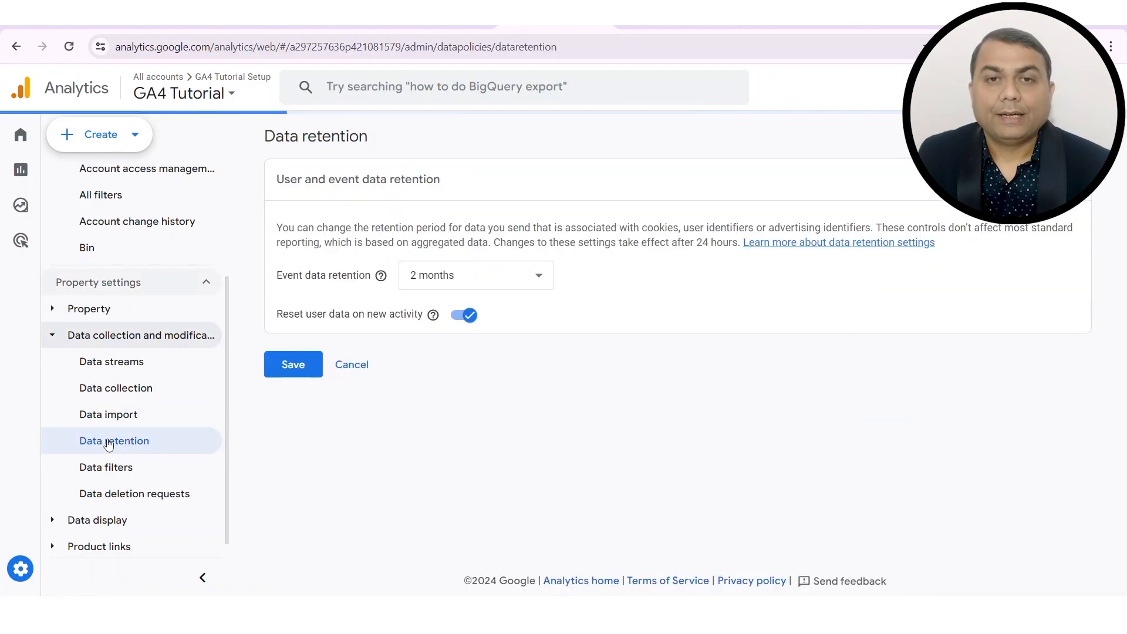
{"action": "left_click", "coordinate": [498, 282]}
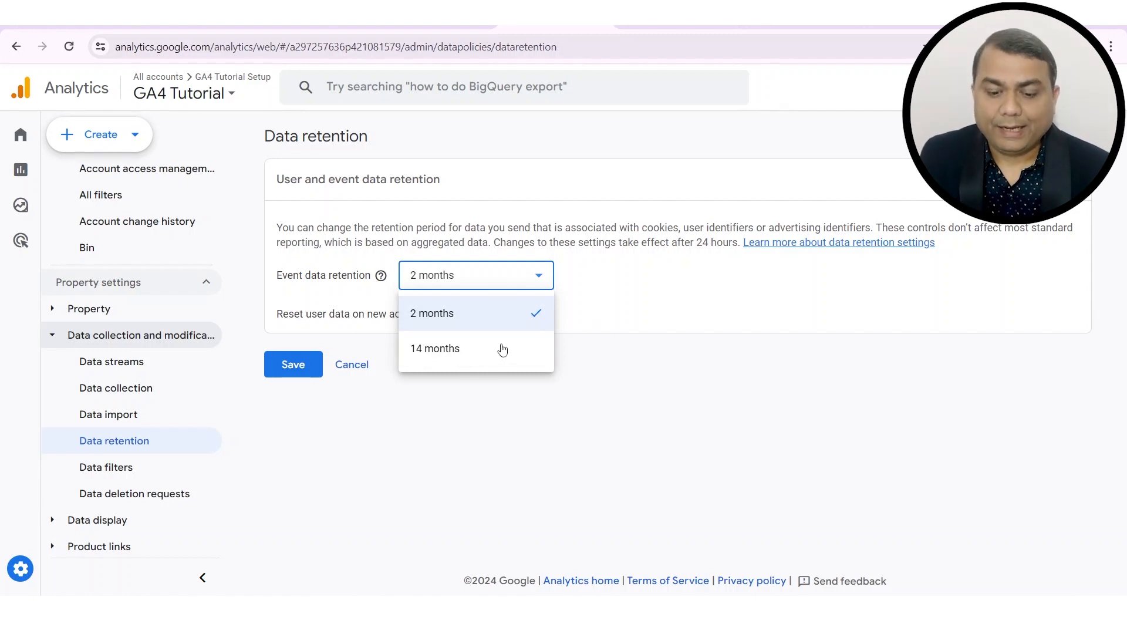
{"action": "left_click", "coordinate": [481, 351]}
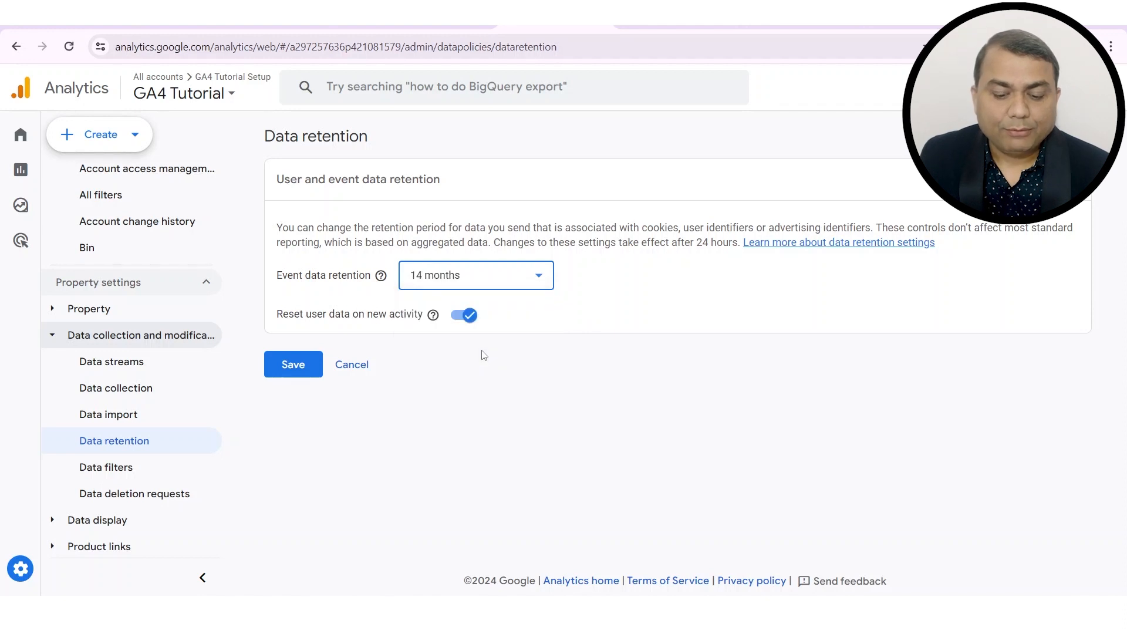
{"action": "left_click", "coordinate": [303, 370]}
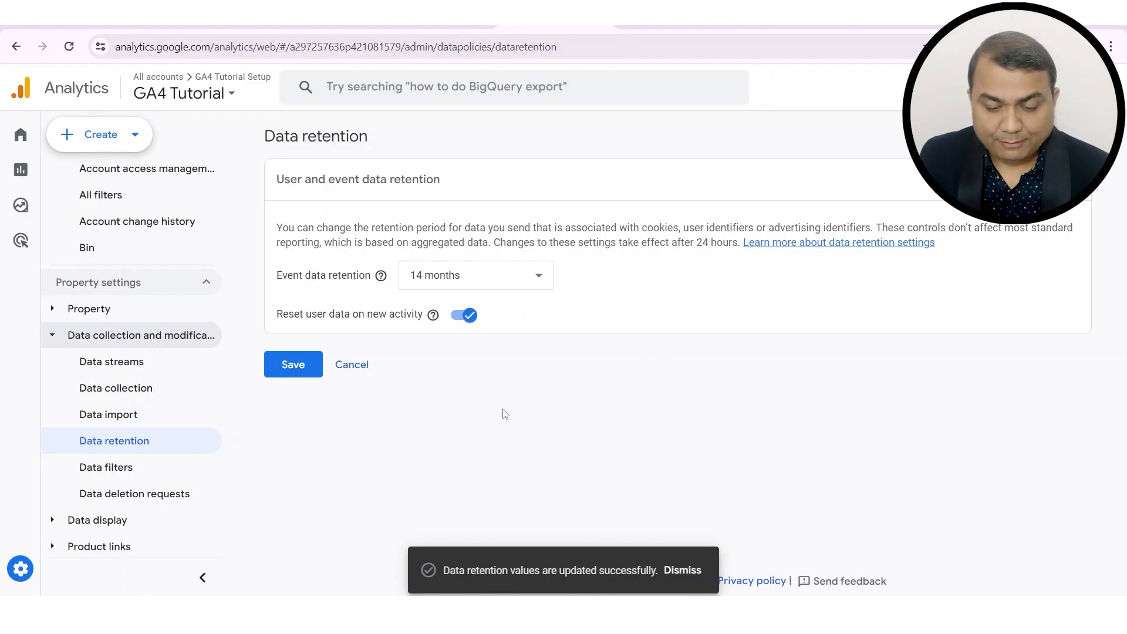
Step: View the web stream details of GA4 Tutorial Stream, including its measurement ID, and return to the data streams list
{"action": "left_click", "coordinate": [125, 364]}
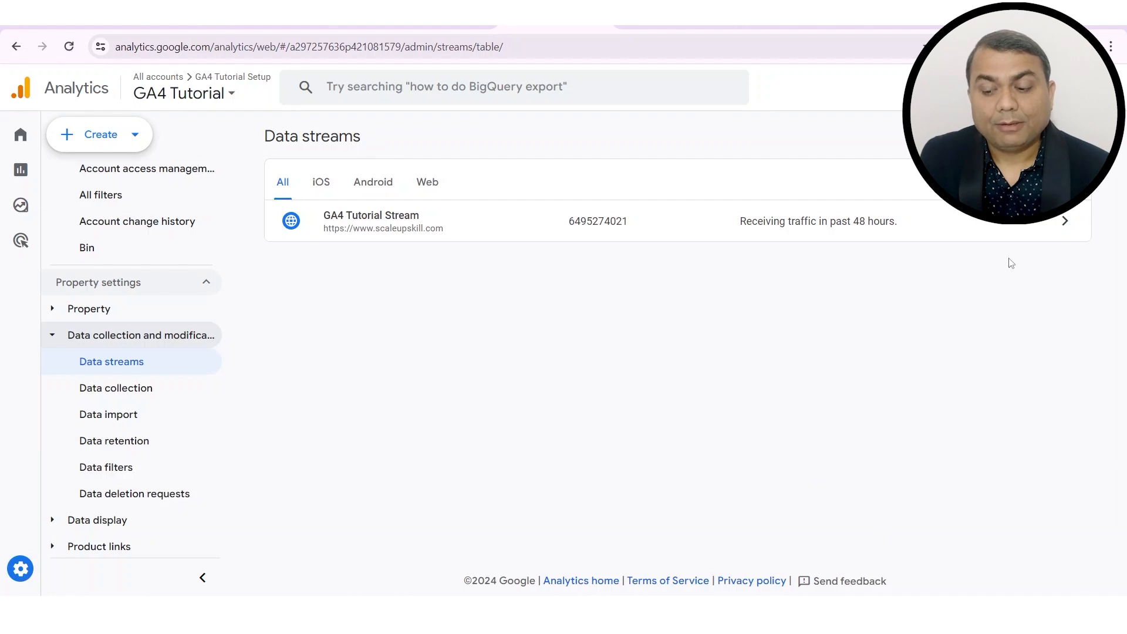
{"action": "left_click", "coordinate": [580, 233]}
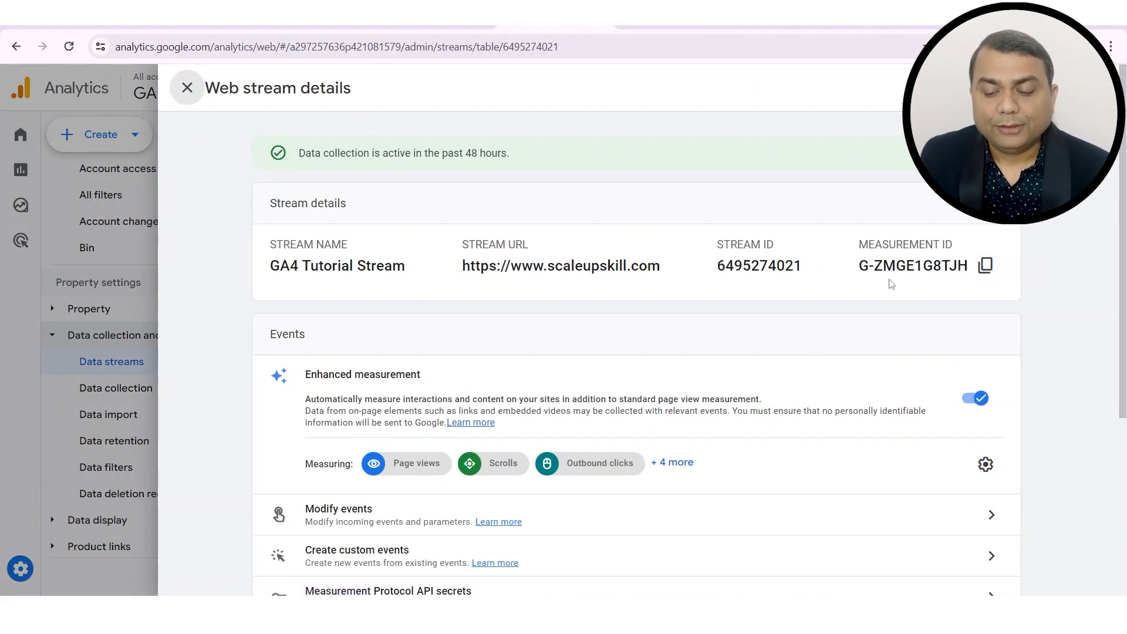
{"action": "left_click", "coordinate": [188, 88]}
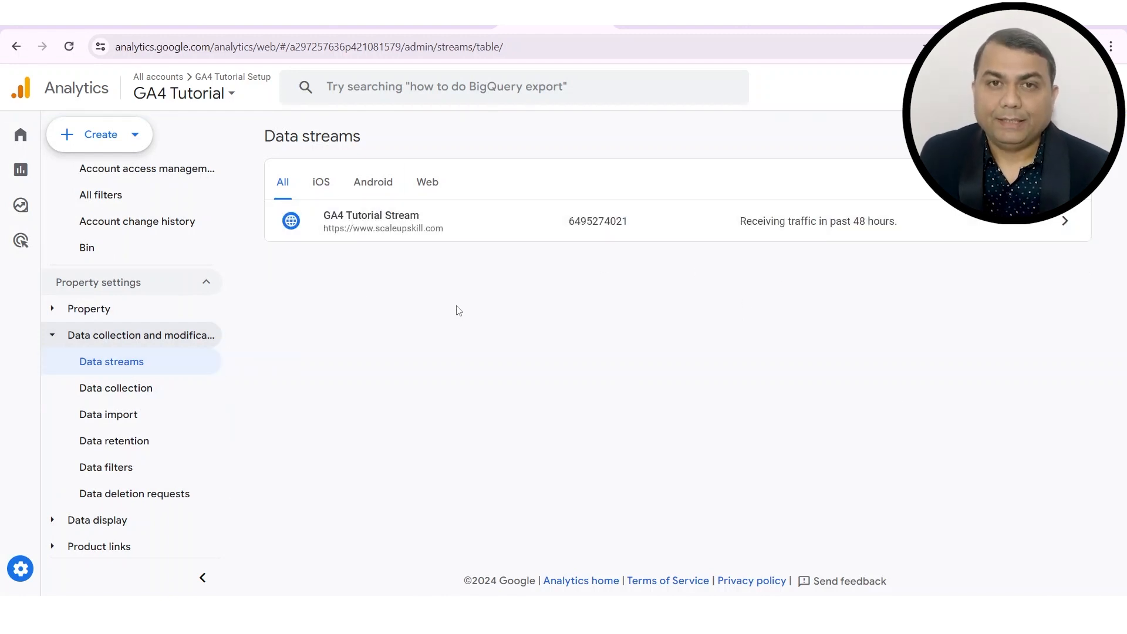
Step: Open the events list in the property's data display settings and start a new custom event for GA4 Tutorial Stream
{"action": "scroll", "coordinate": [166, 391], "scroll_direction": "down", "scroll_amount": 1}
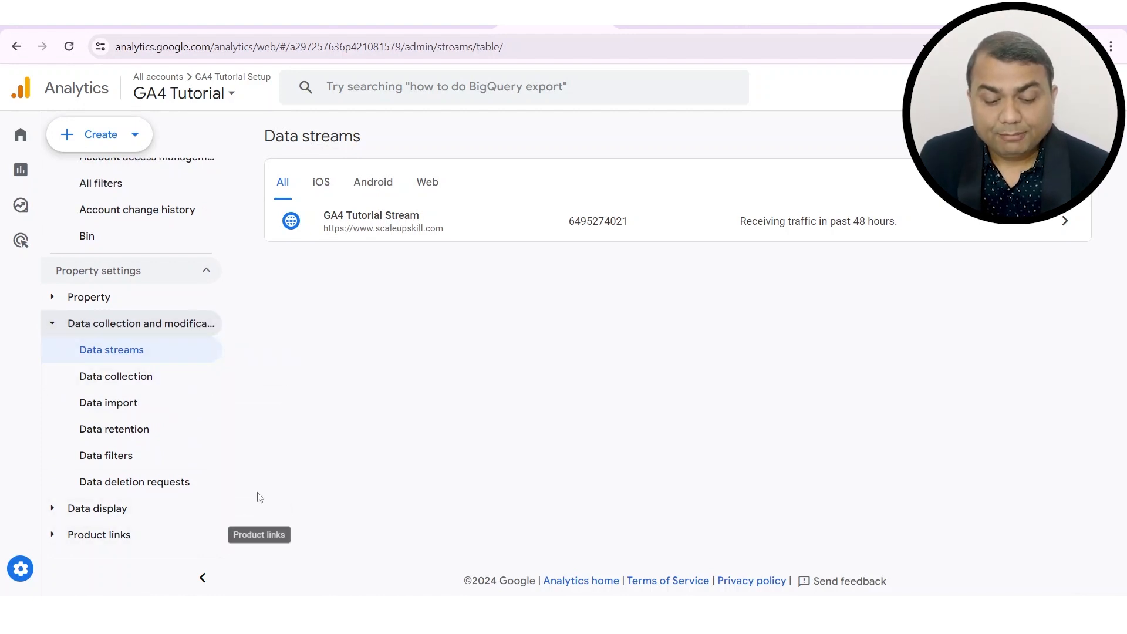
{"action": "left_click", "coordinate": [52, 509]}
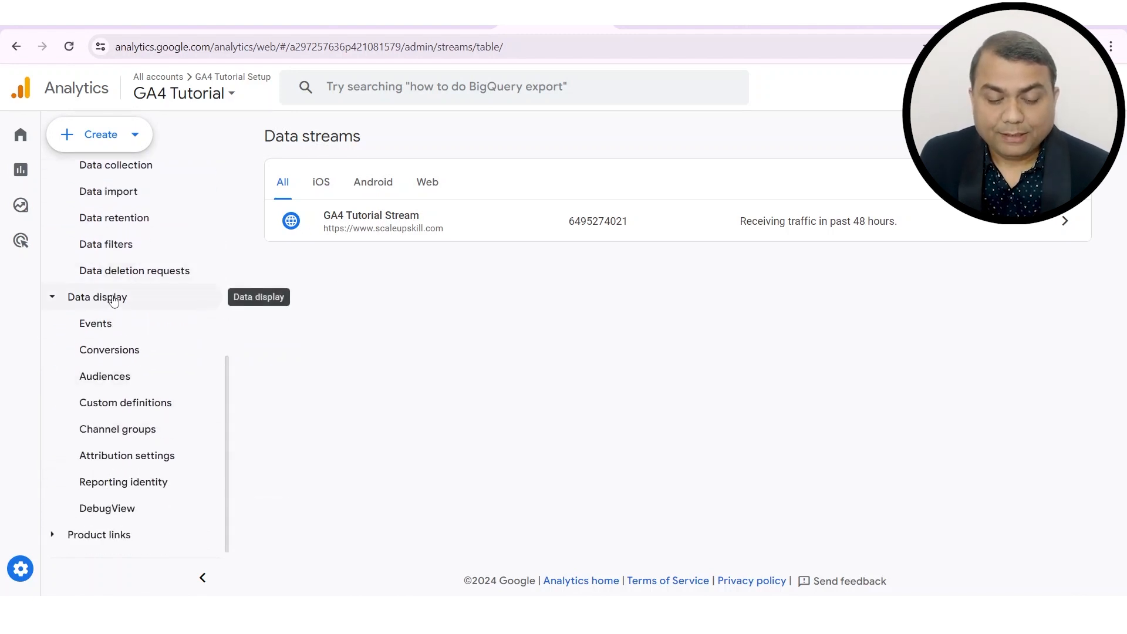
{"action": "left_click", "coordinate": [23, 570]}
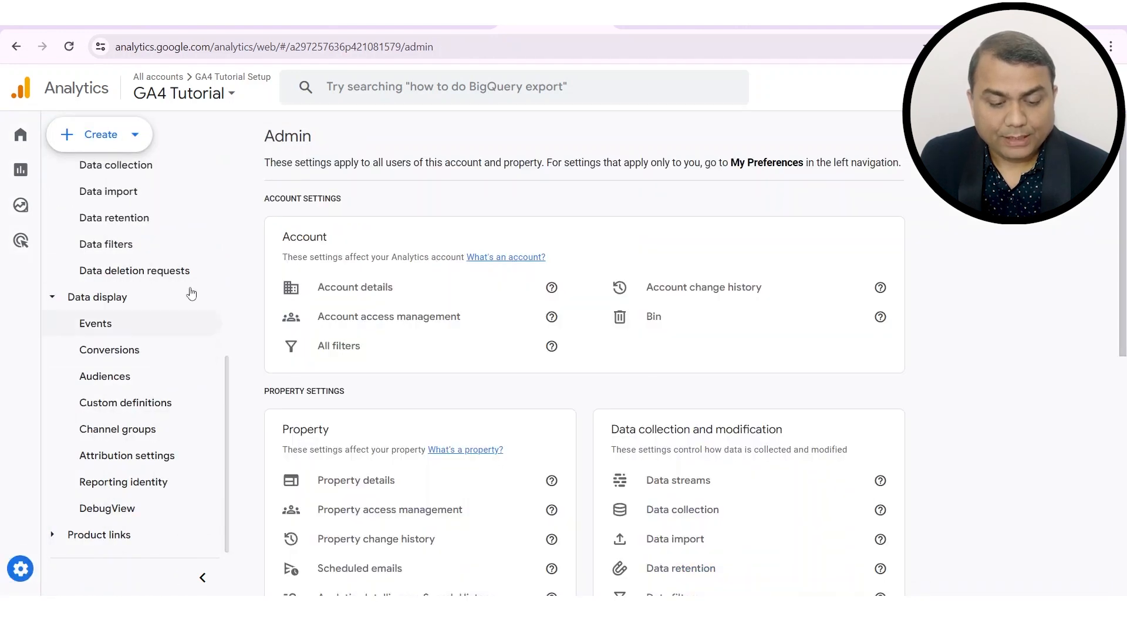
{"action": "scroll", "coordinate": [186, 352], "scroll_direction": "down", "scroll_amount": 5}
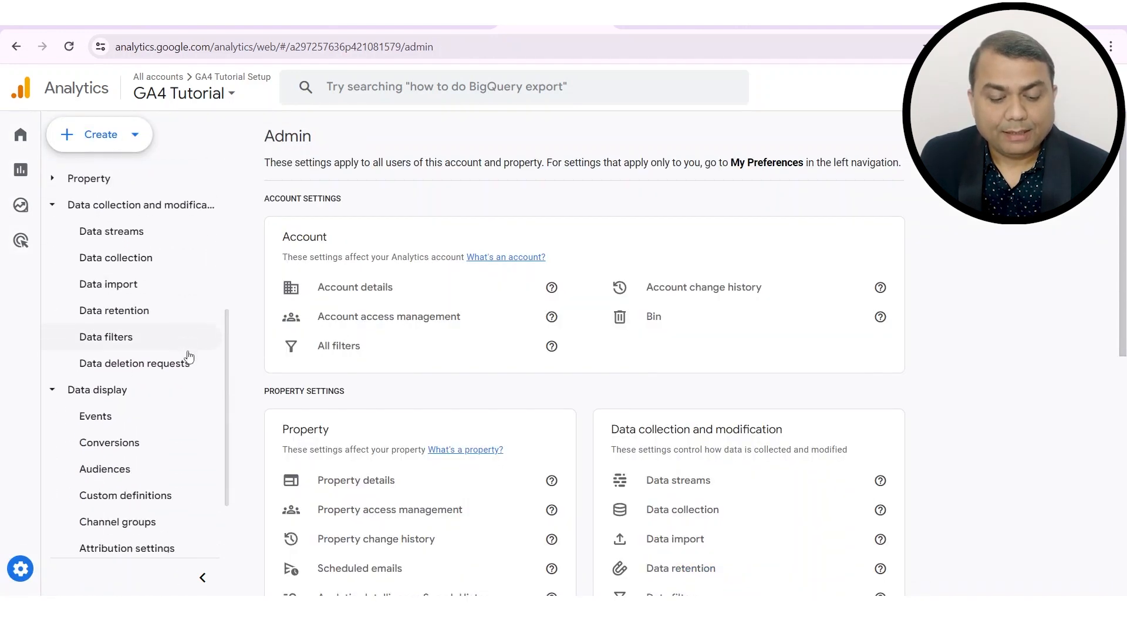
{"action": "scroll", "coordinate": [187, 359], "scroll_direction": "down", "scroll_amount": 1}
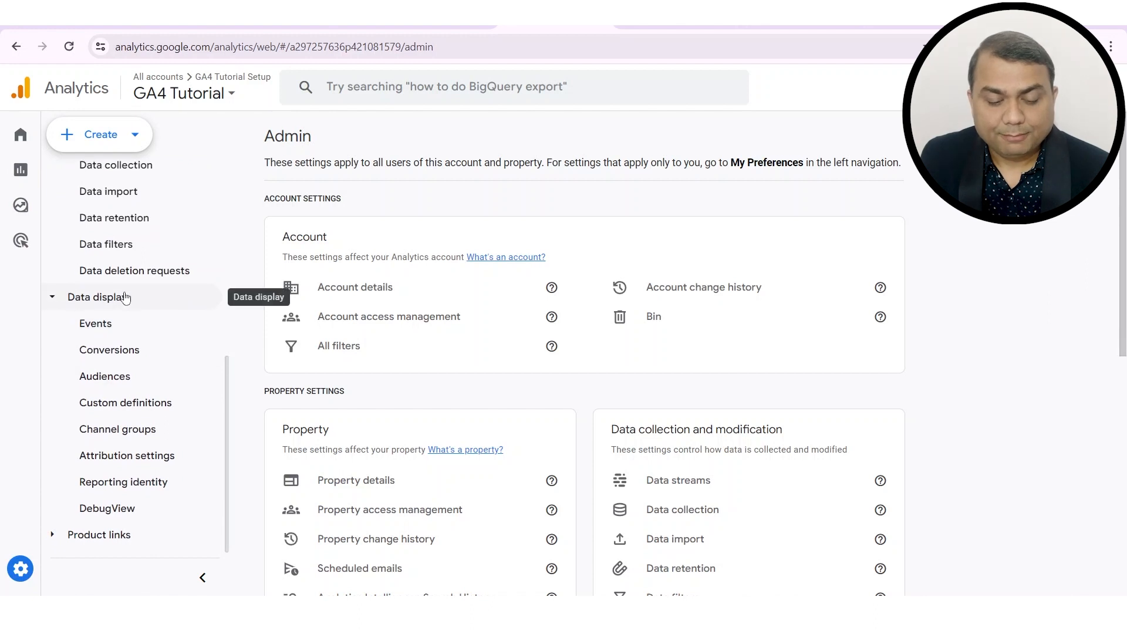
{"action": "left_click", "coordinate": [109, 332]}
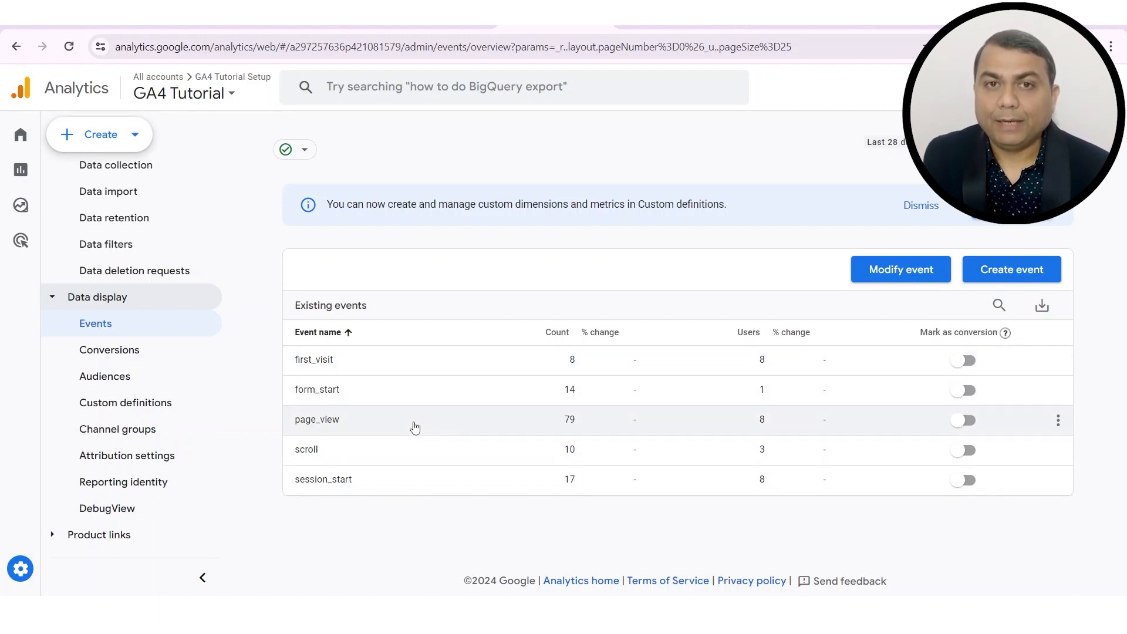
{"action": "left_click", "coordinate": [1007, 277]}
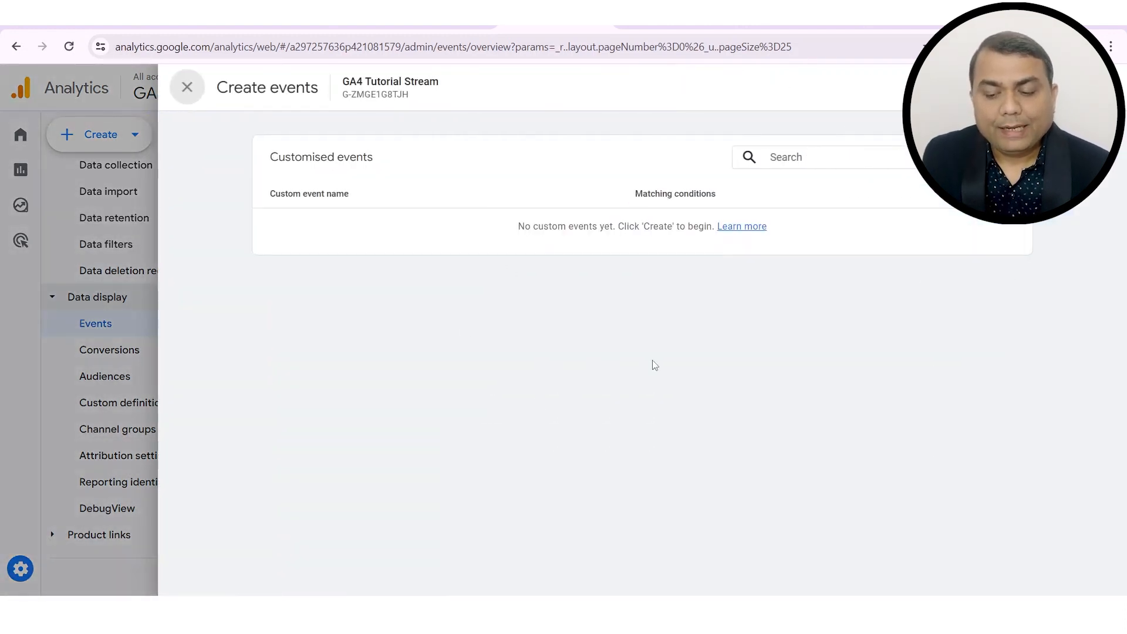
{"action": "left_click", "coordinate": [990, 158]}
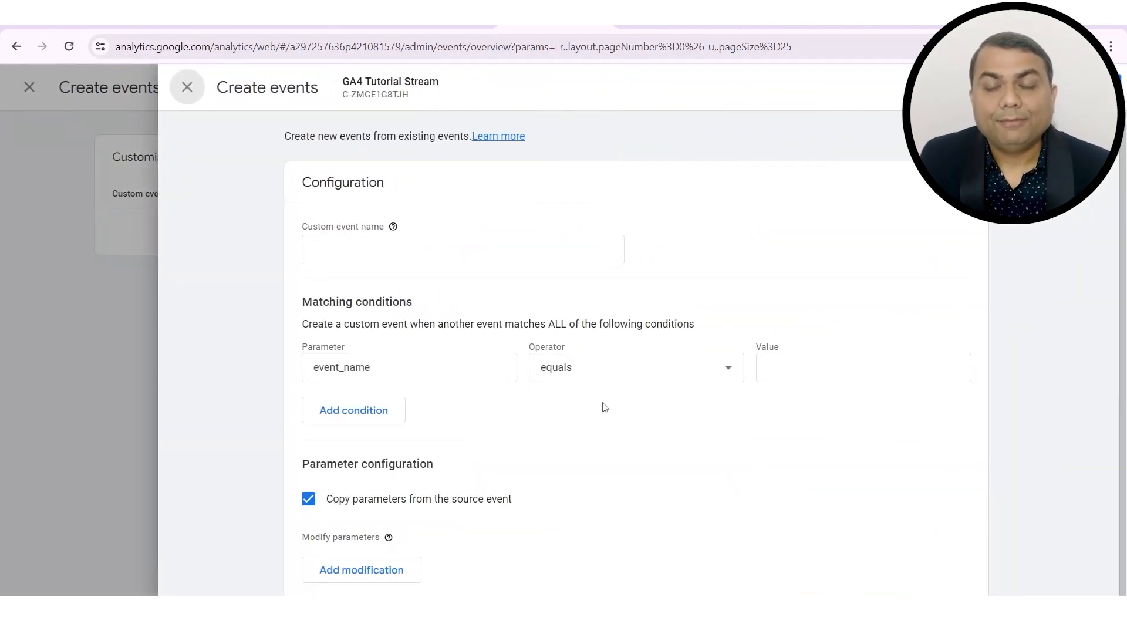
Step: Switch to the ScaleUpSkill website and look through the courses on its course list page
{"action": "left_click", "coordinate": [669, 23]}
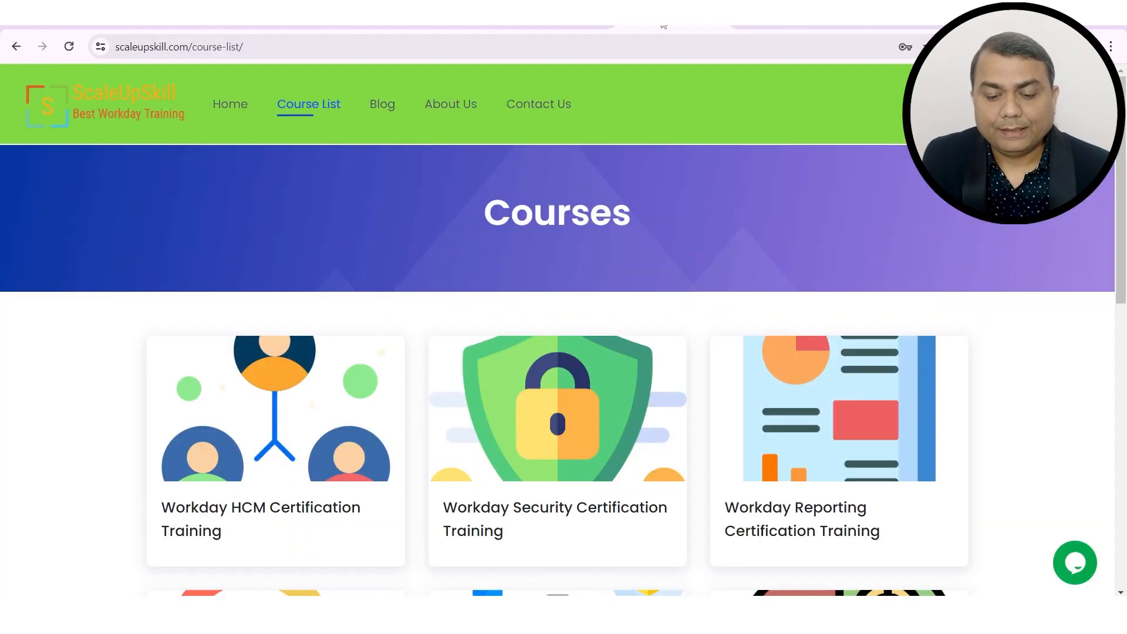
{"action": "scroll", "coordinate": [923, 413], "scroll_direction": "down", "scroll_amount": 7}
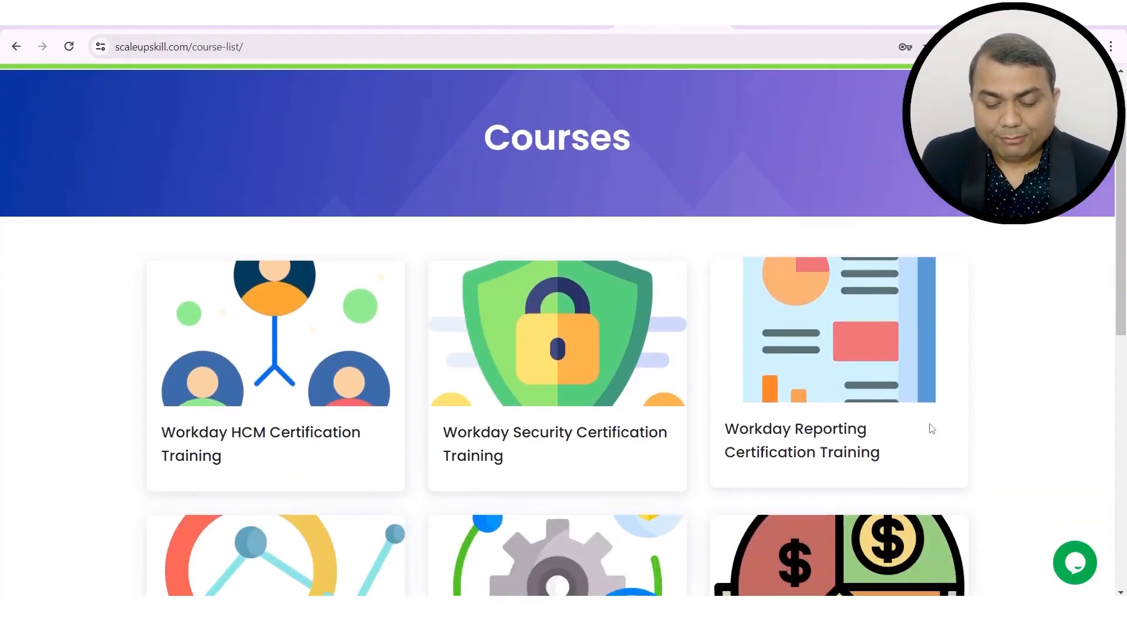
{"action": "scroll", "coordinate": [925, 432], "scroll_direction": "up", "scroll_amount": 3}
{"action": "scroll", "coordinate": [924, 433], "scroll_direction": "up", "scroll_amount": 2}
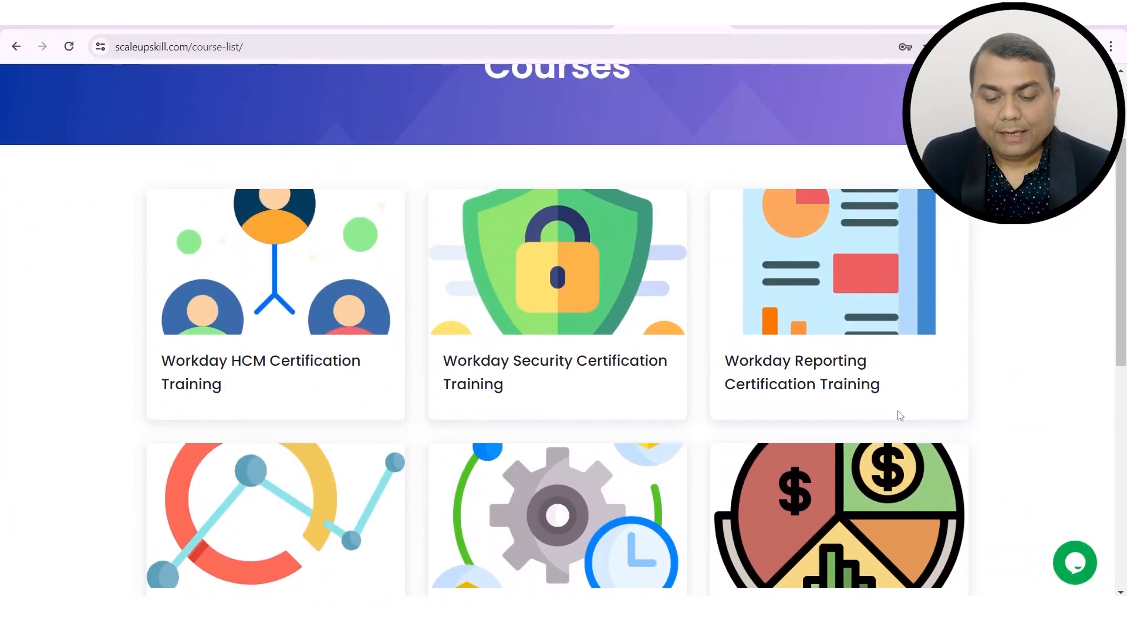
{"action": "scroll", "coordinate": [640, 441], "scroll_direction": "up", "scroll_amount": 3}
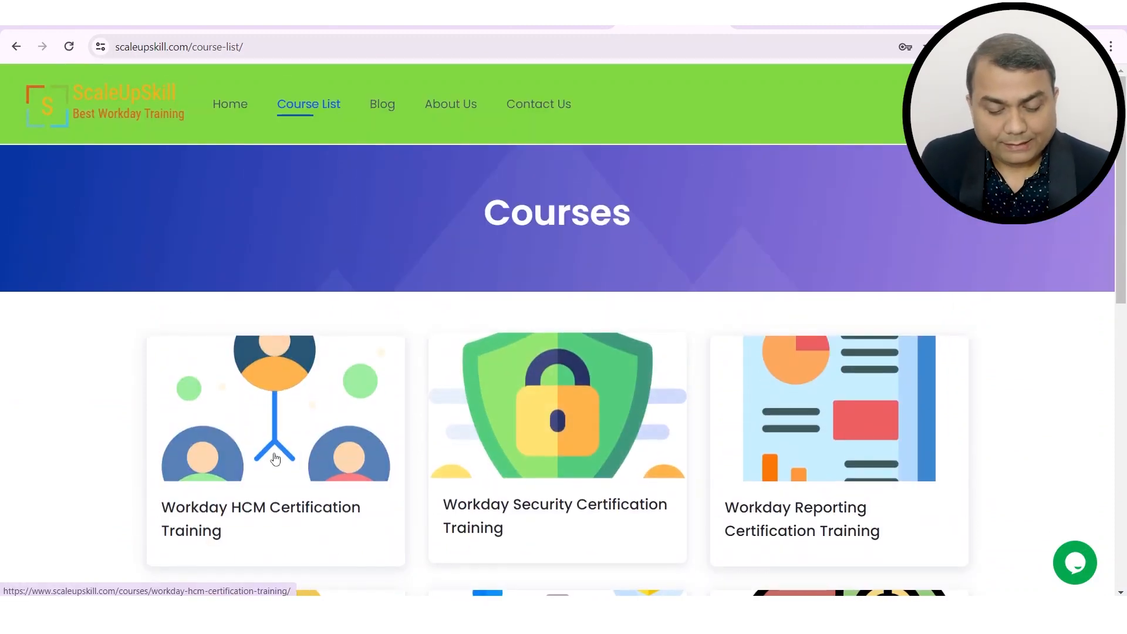
{"action": "scroll", "coordinate": [624, 477], "scroll_direction": "down", "scroll_amount": 1}
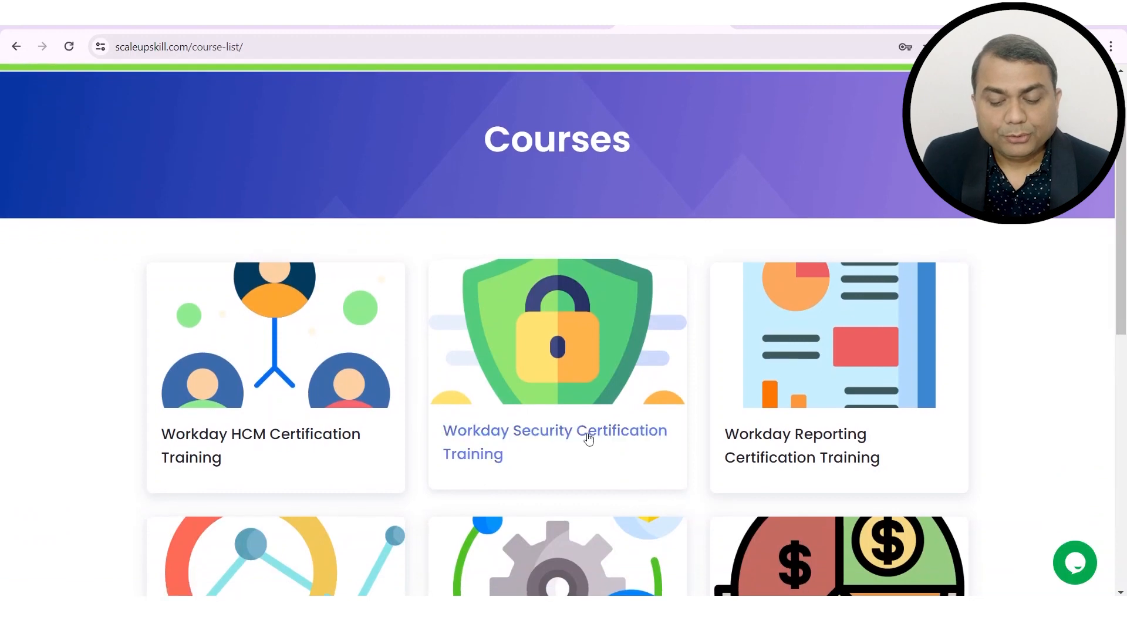
Step: View the Workday Security Certification Training course page, including its address, and return to the course list
{"action": "left_click", "coordinate": [576, 433]}
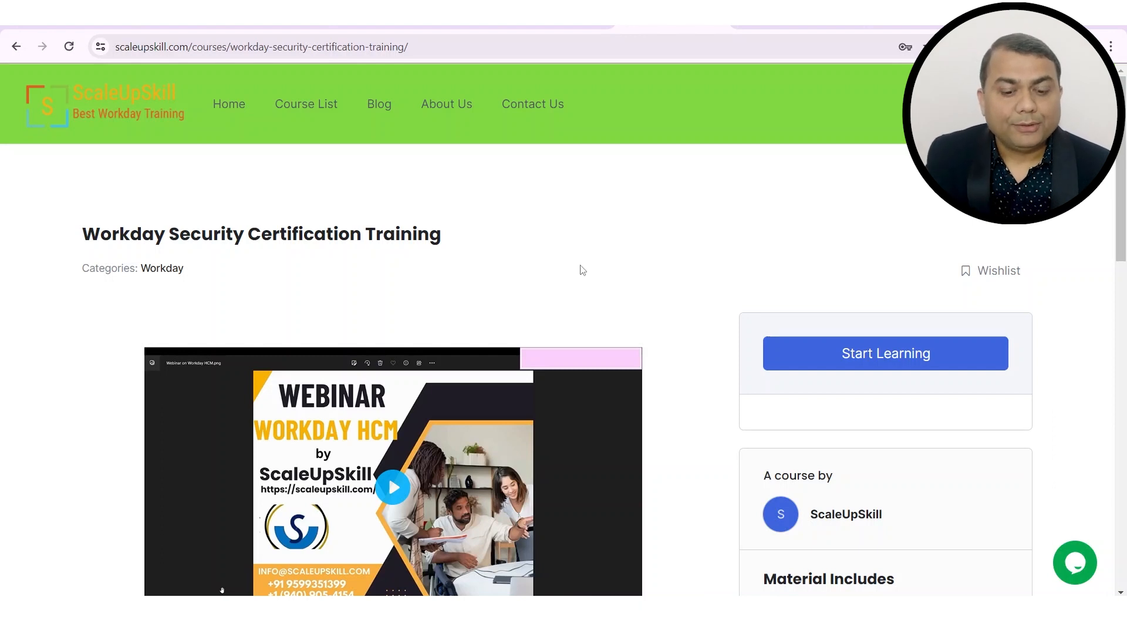
{"action": "left_click", "coordinate": [16, 47]}
{"action": "scroll", "coordinate": [660, 327], "scroll_direction": "down", "scroll_amount": 1}
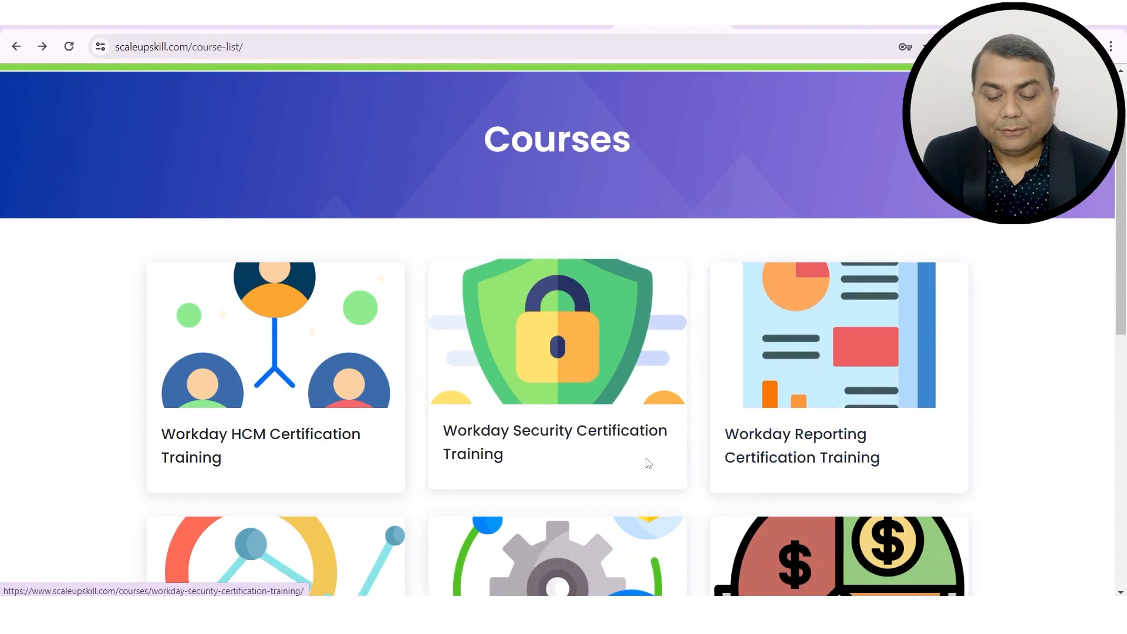
Step: Examine the remaining Workday courses further down the course list page
{"action": "scroll", "coordinate": [634, 463], "scroll_direction": "down", "scroll_amount": 2}
{"action": "scroll", "coordinate": [587, 382], "scroll_direction": "down", "scroll_amount": 3}
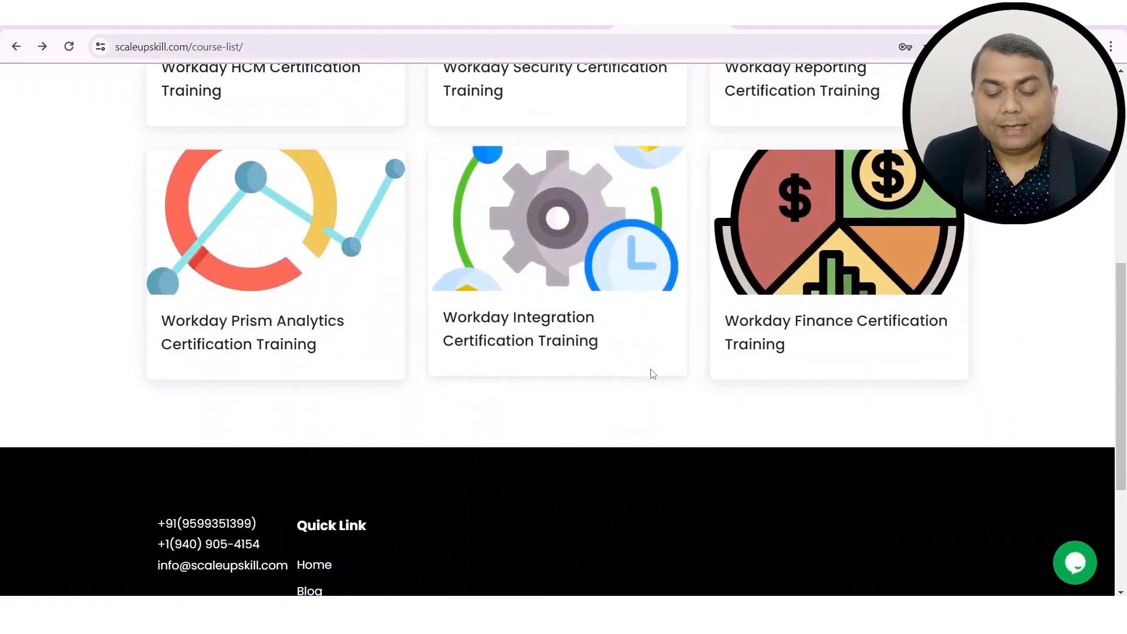
{"action": "scroll", "coordinate": [651, 374], "scroll_direction": "up", "scroll_amount": 3}
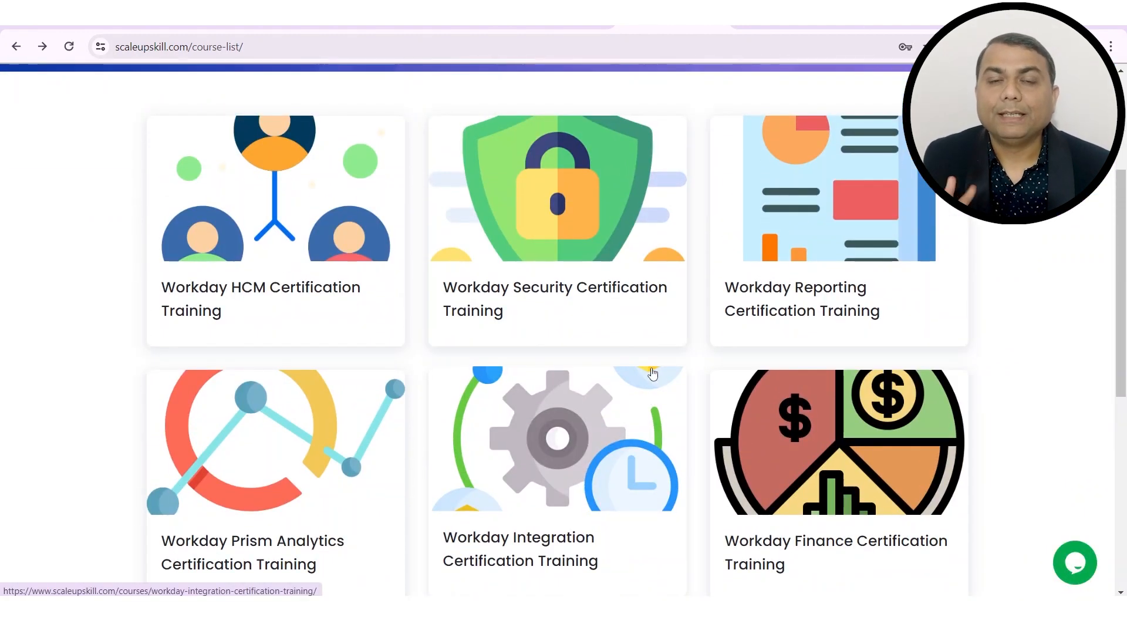
{"action": "scroll", "coordinate": [413, 192], "scroll_direction": "up", "scroll_amount": 4}
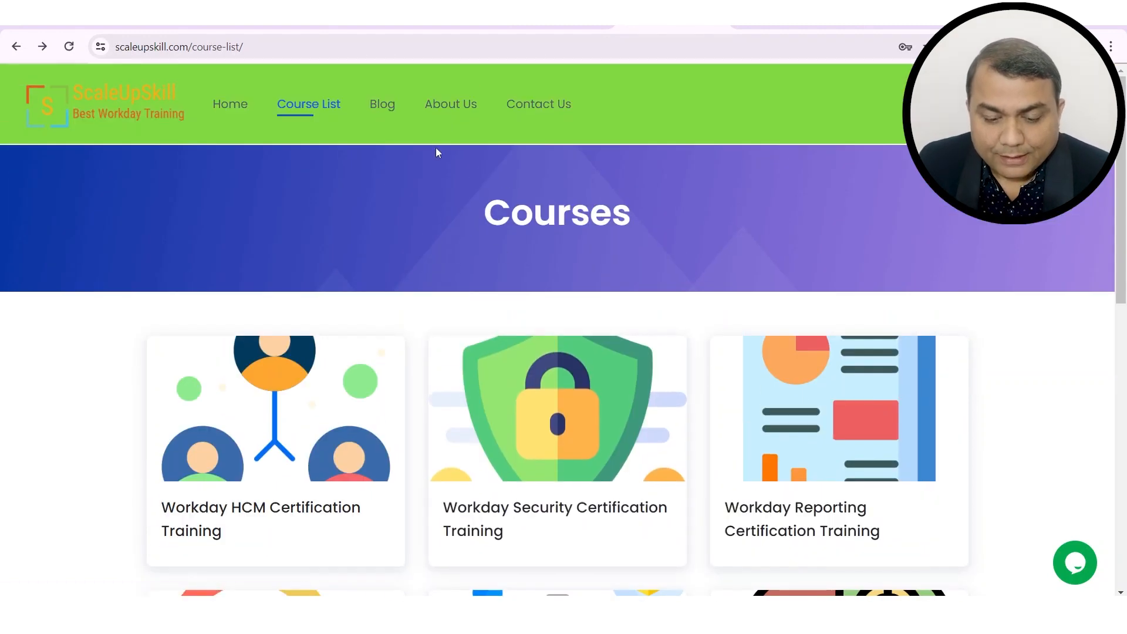
{"action": "left_click", "coordinate": [224, 107]}
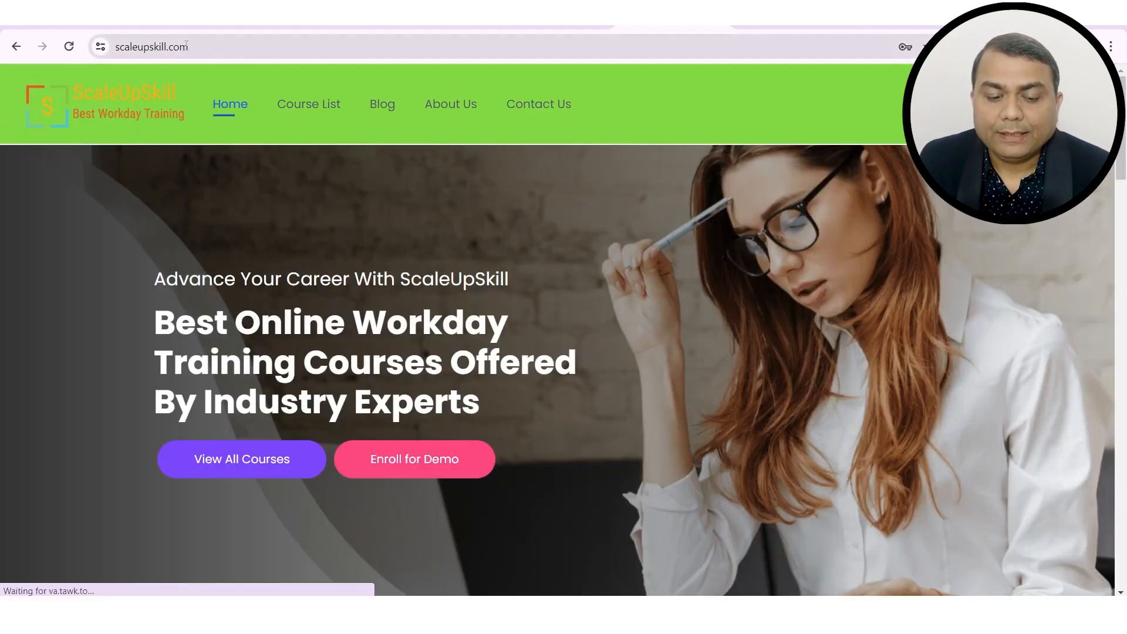
{"action": "left_click", "coordinate": [145, 52]}
{"action": "left_click", "coordinate": [146, 53]}
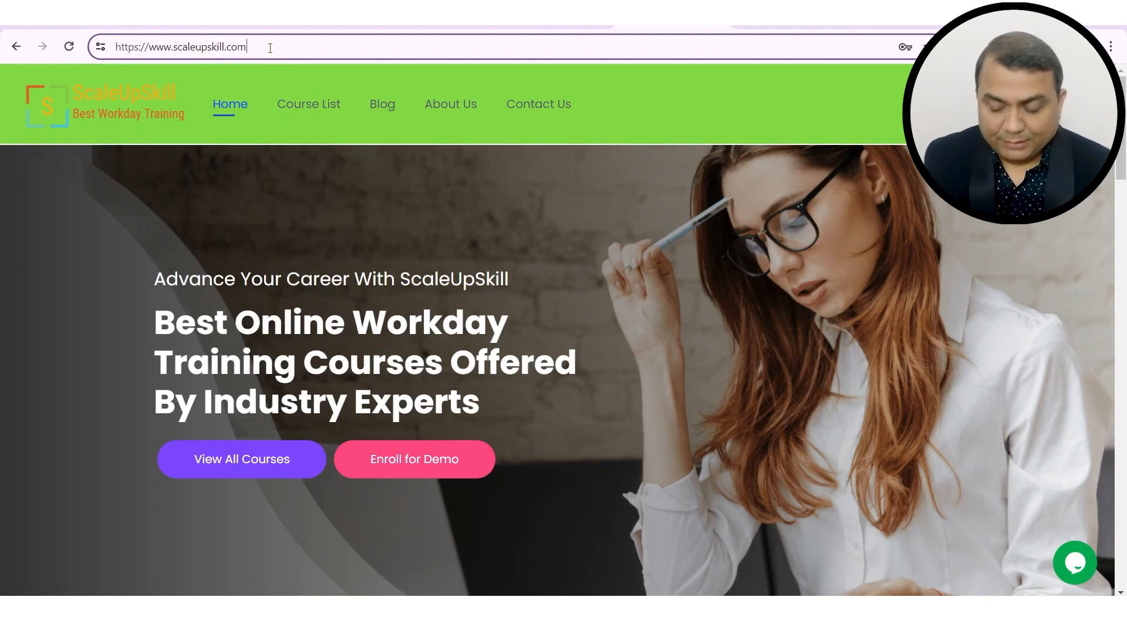
{"action": "type", "text": "/thank"}
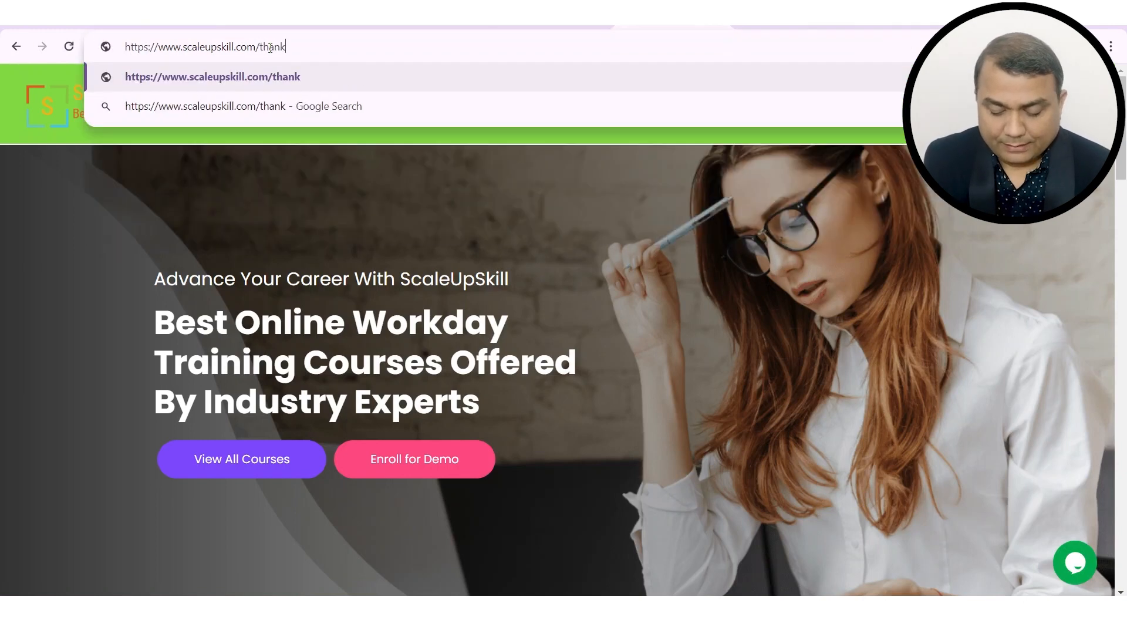
{"action": "type", "text": "-you"}
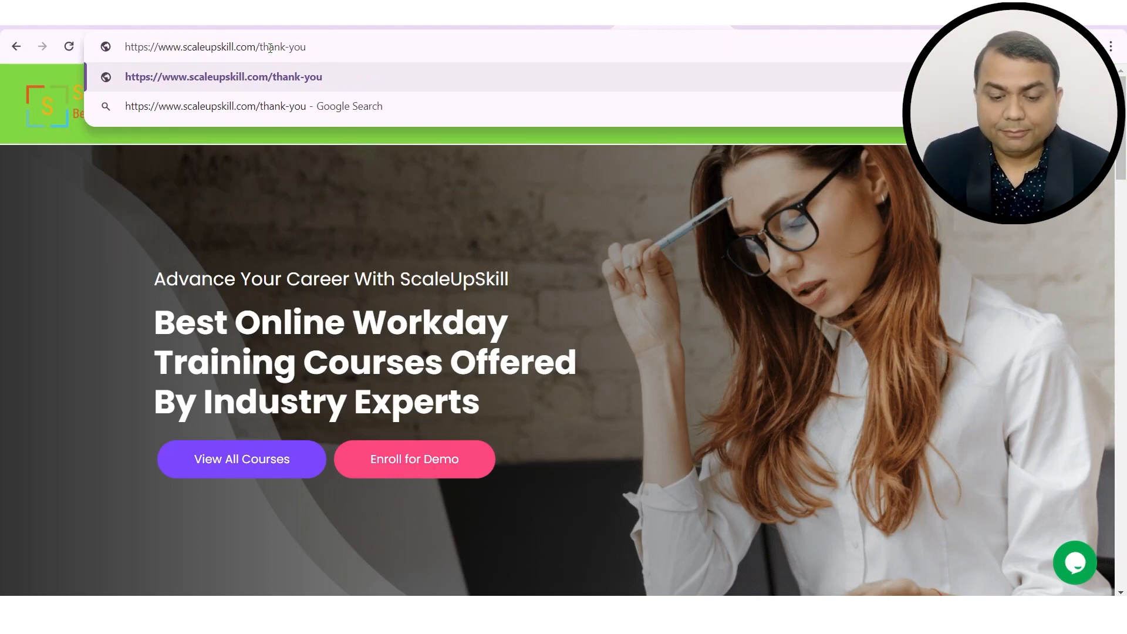
{"action": "key", "text": "Return"}
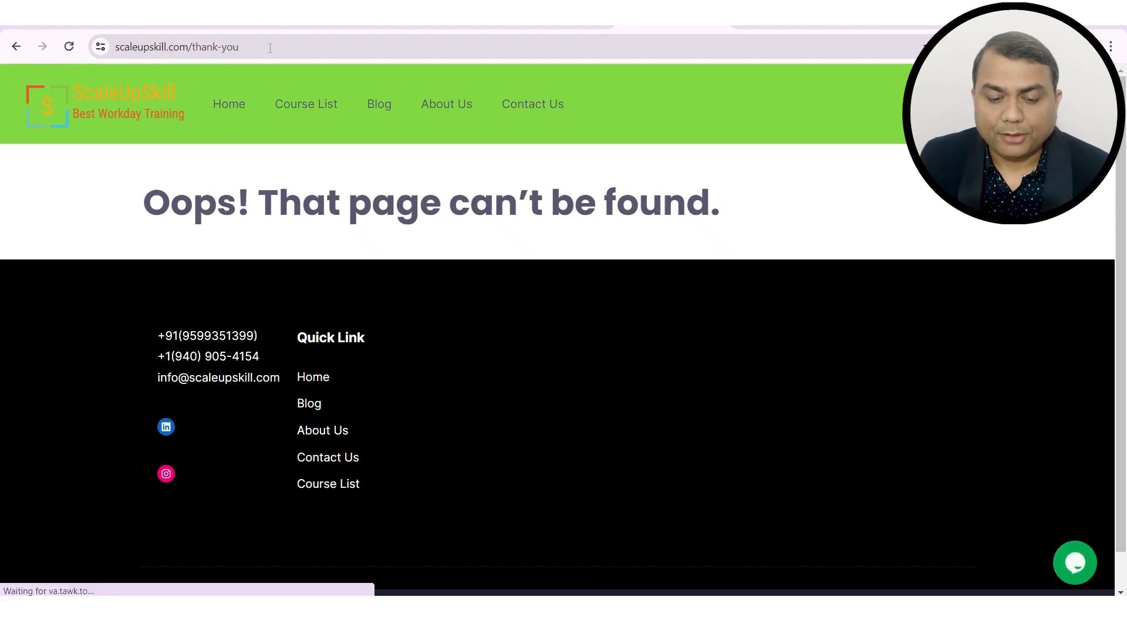
{"action": "left_click", "coordinate": [172, 42]}
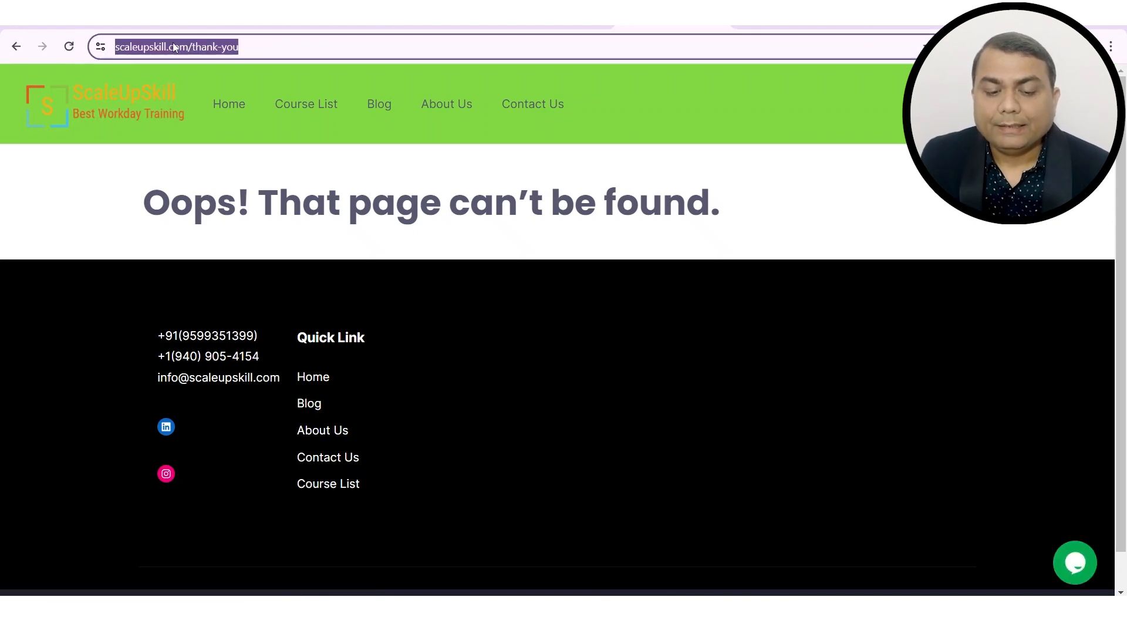
{"action": "left_click", "coordinate": [172, 42]}
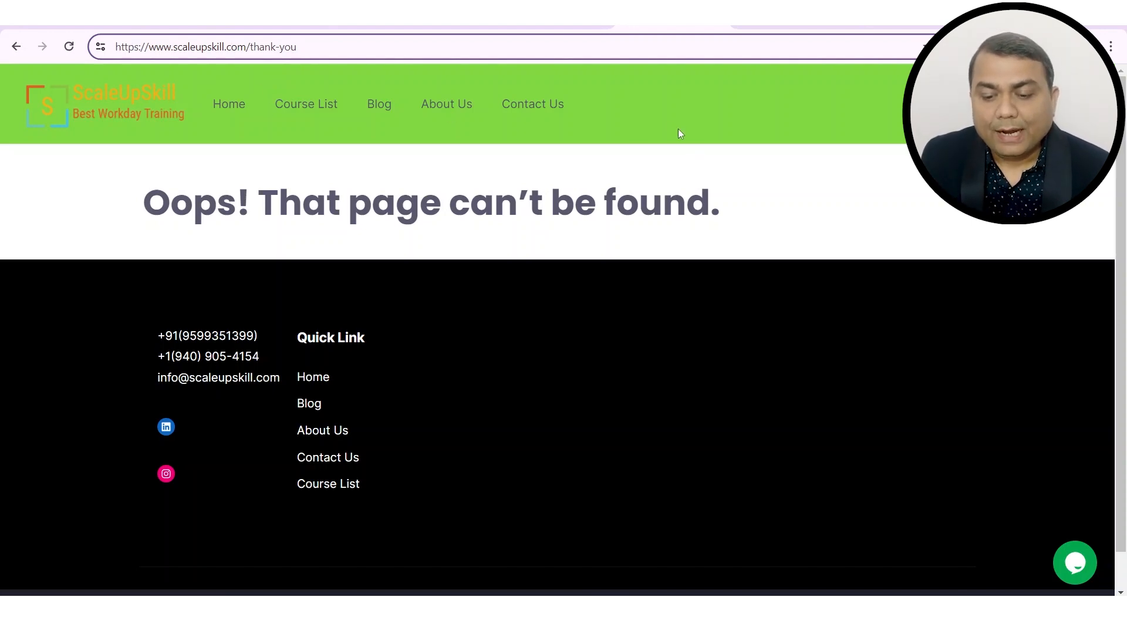
Step: Switch back to Google Analytics and name the new custom event thank_you
{"action": "left_click", "coordinate": [550, 27]}
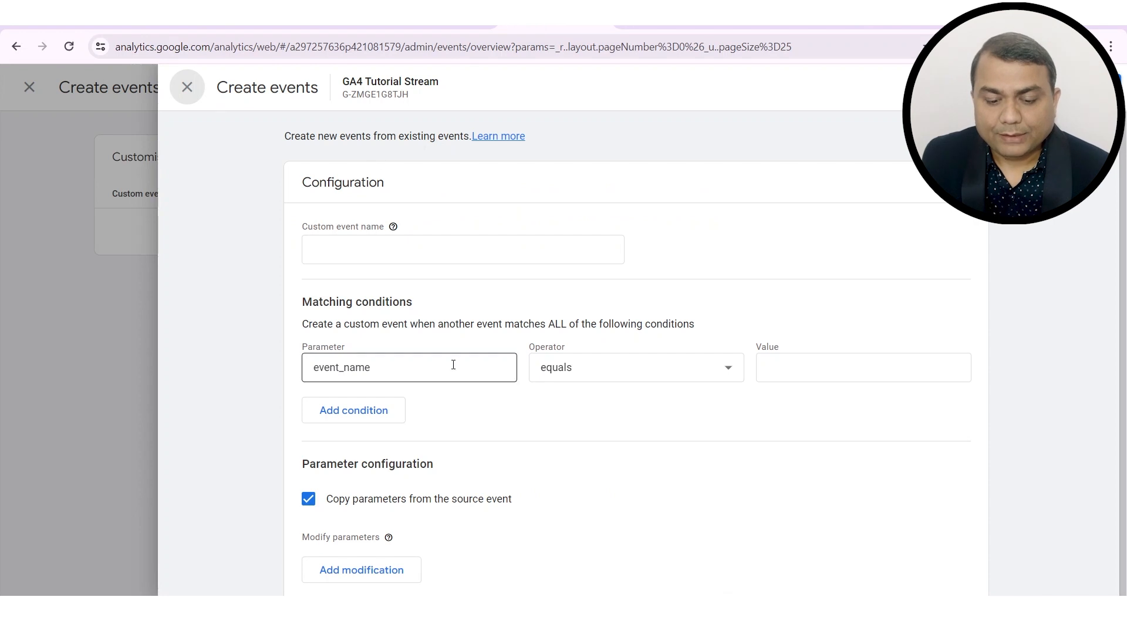
{"action": "left_click", "coordinate": [428, 248]}
{"action": "left_click", "coordinate": [428, 248]}
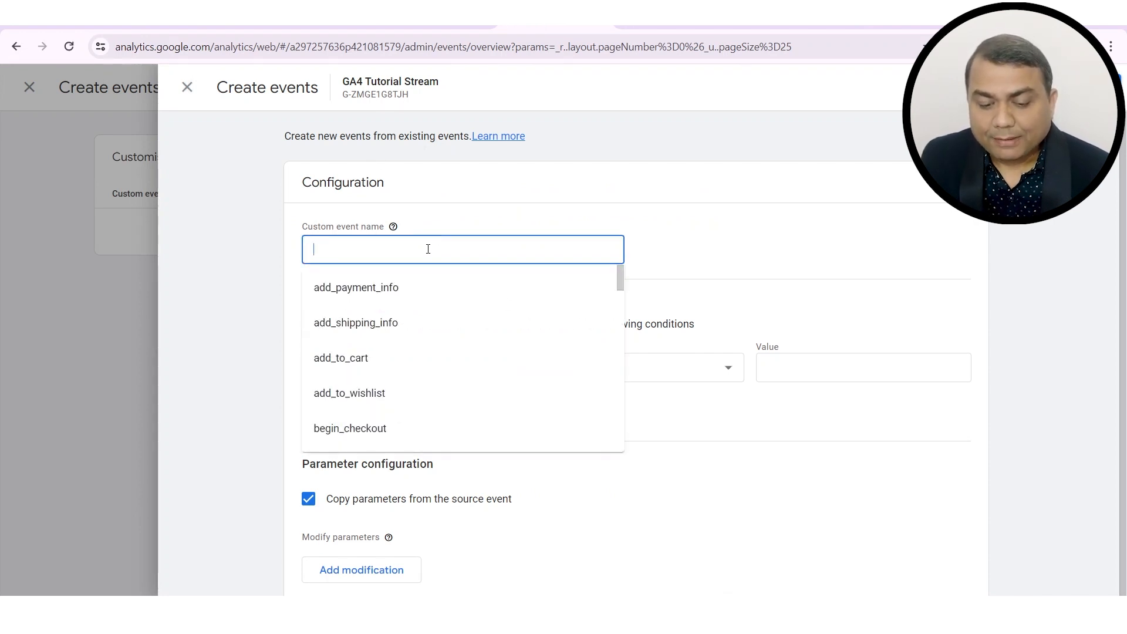
{"action": "left_click", "coordinate": [717, 240]}
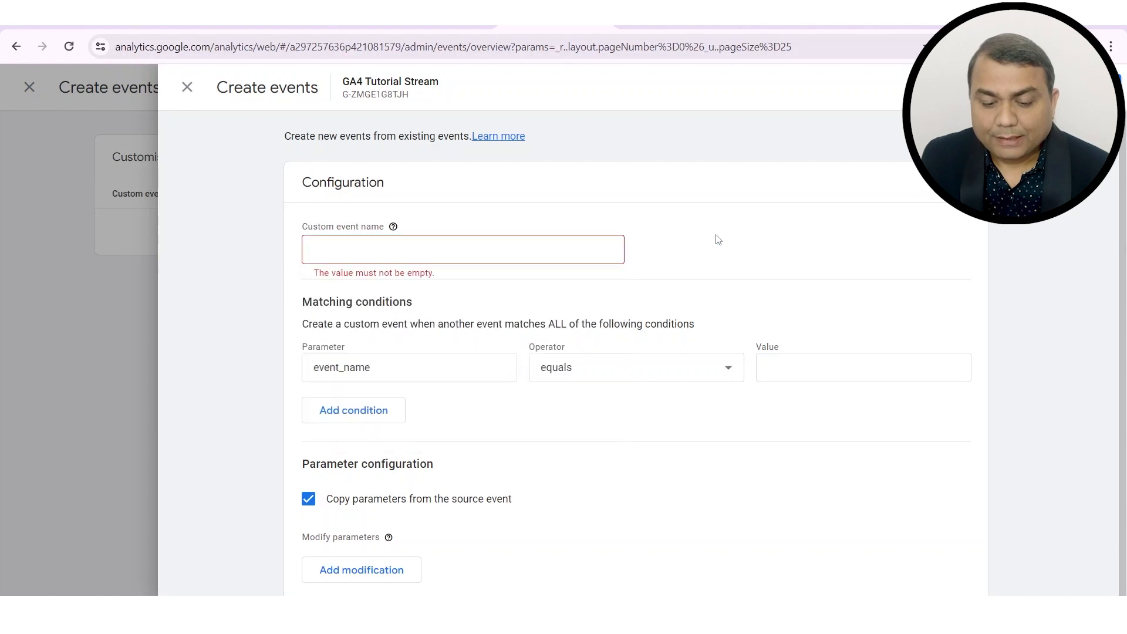
{"action": "left_click", "coordinate": [429, 250]}
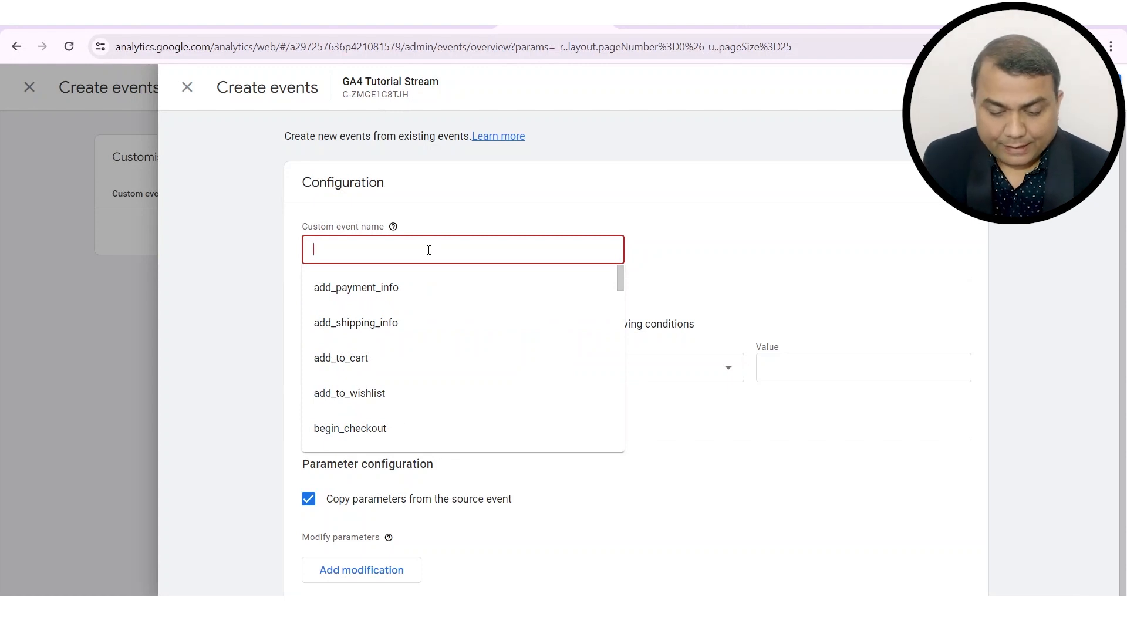
{"action": "type", "text": "than"}
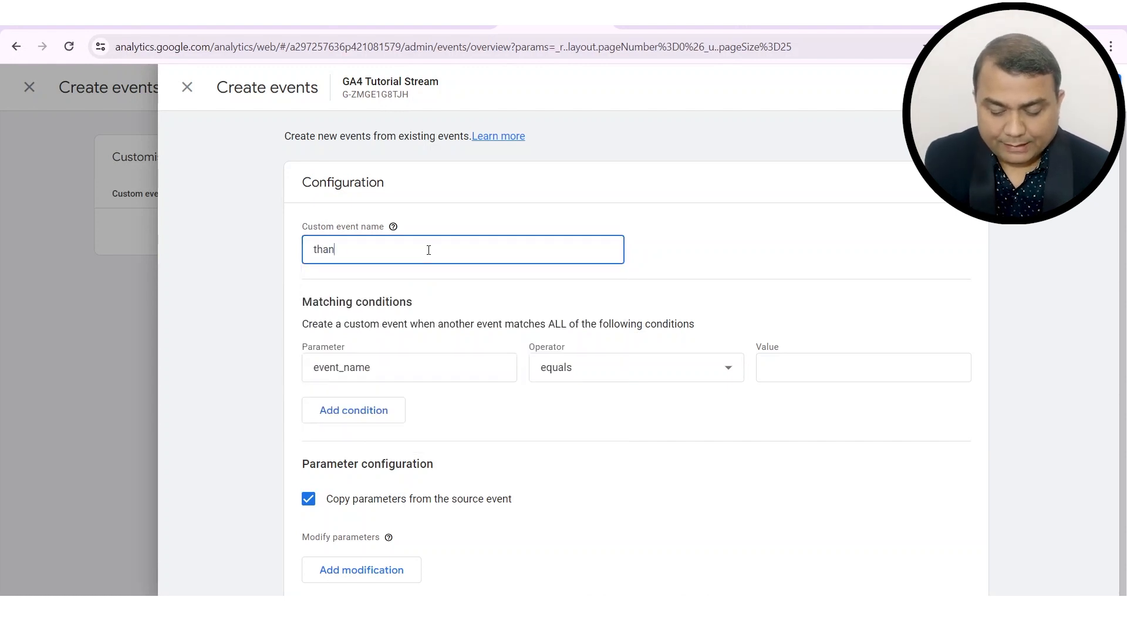
{"action": "type", "text": "k-you"}
{"action": "key", "text": "BackSpace"}
{"action": "key", "text": "BackSpace"}
{"action": "key", "text": "BackSpace"}
{"action": "key", "text": "BackSpace"}
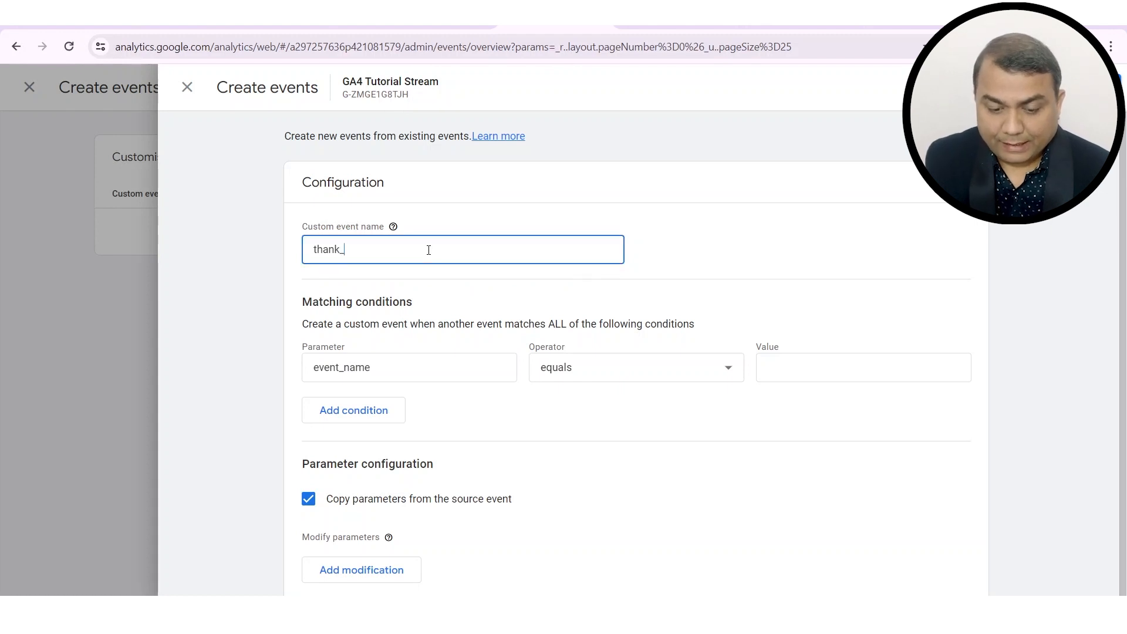
{"action": "type", "text": "_you"}
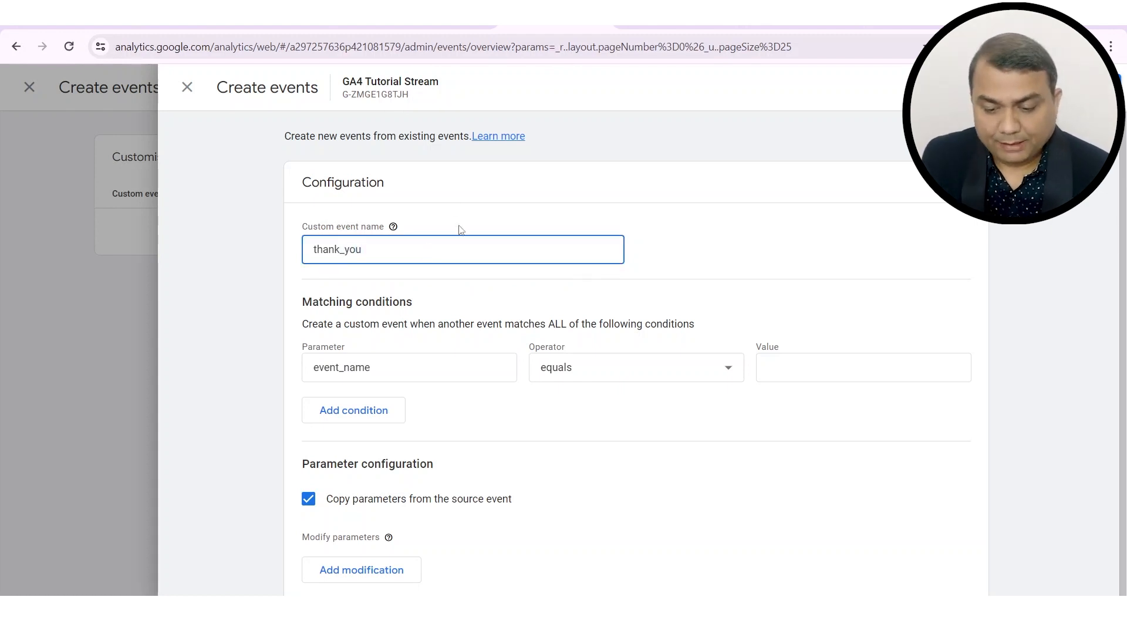
{"action": "left_click", "coordinate": [780, 260]}
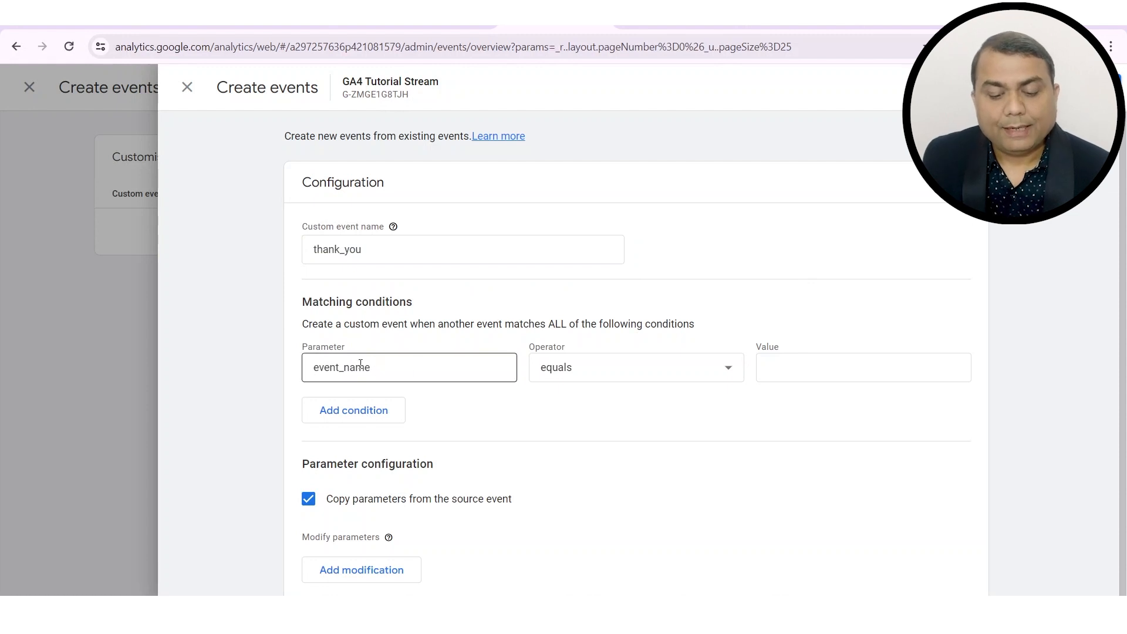
Step: Set the value of the event_name equals matching condition to page_view
{"action": "left_click", "coordinate": [395, 365]}
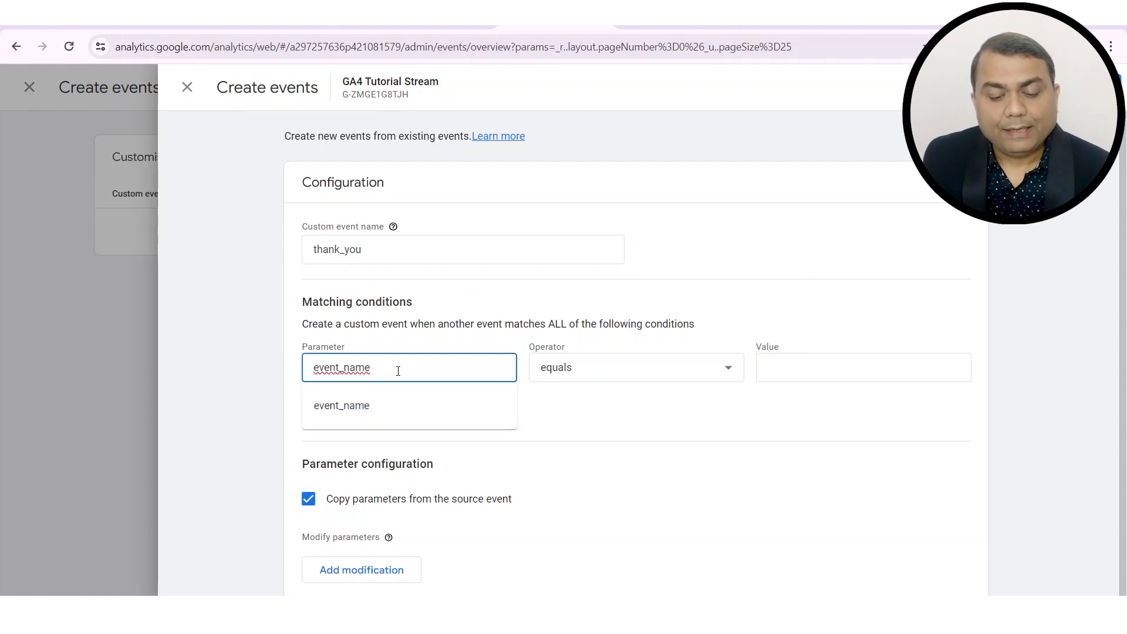
{"action": "left_click", "coordinate": [417, 342]}
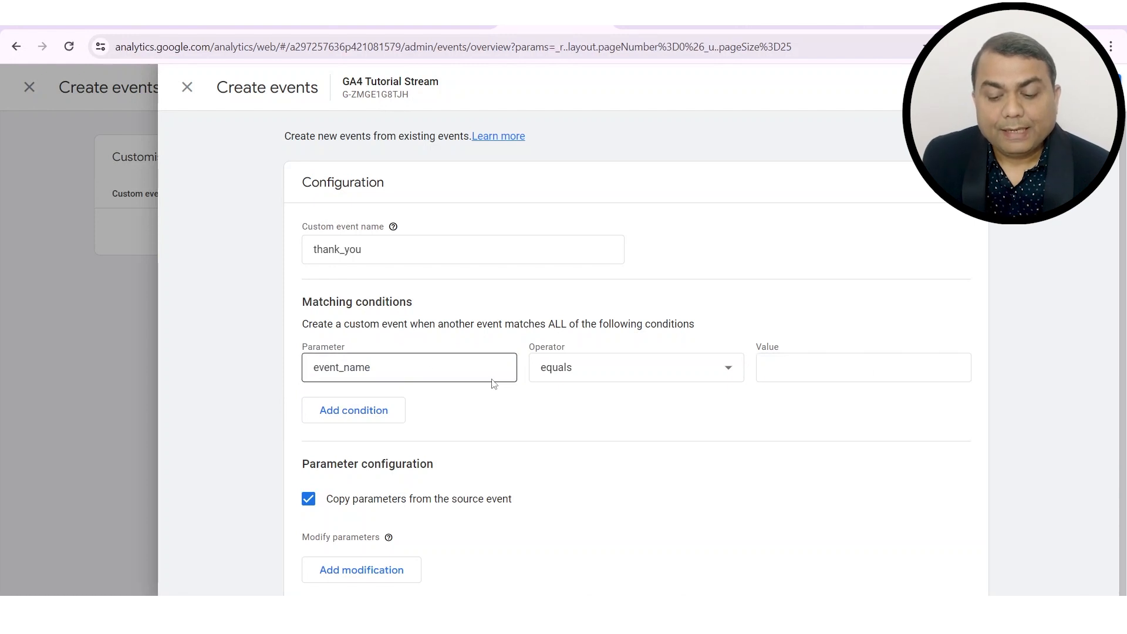
{"action": "left_click", "coordinate": [811, 370]}
{"action": "type", "text": "pa"}
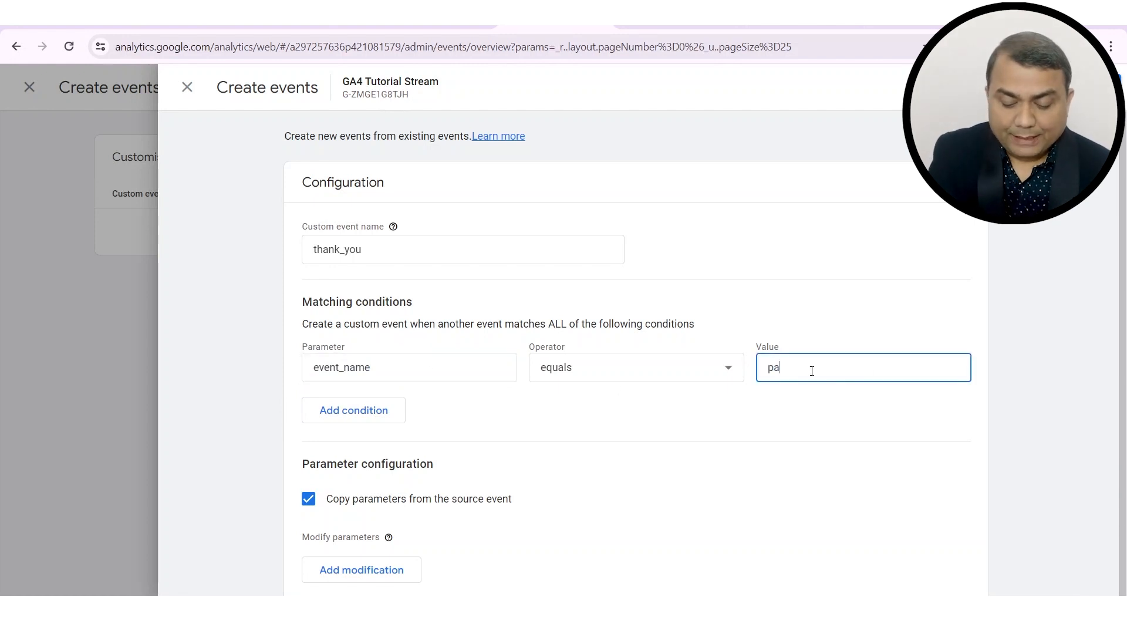
{"action": "type", "text": "ge_view"}
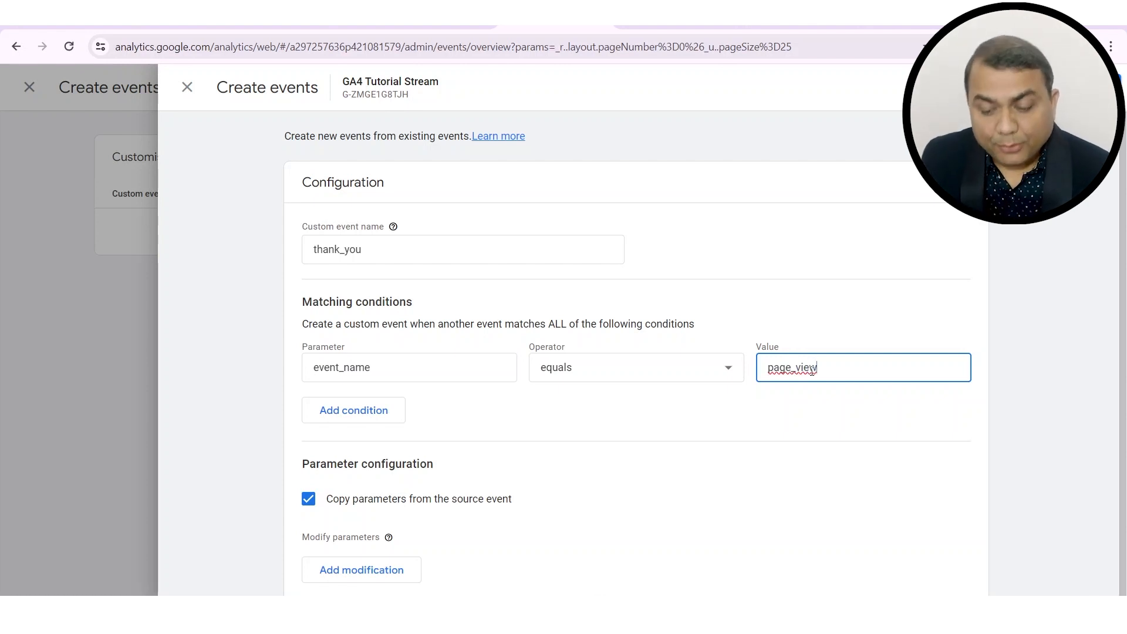
Step: Add a second matching condition that uses the page_location parameter
{"action": "left_click", "coordinate": [377, 410]}
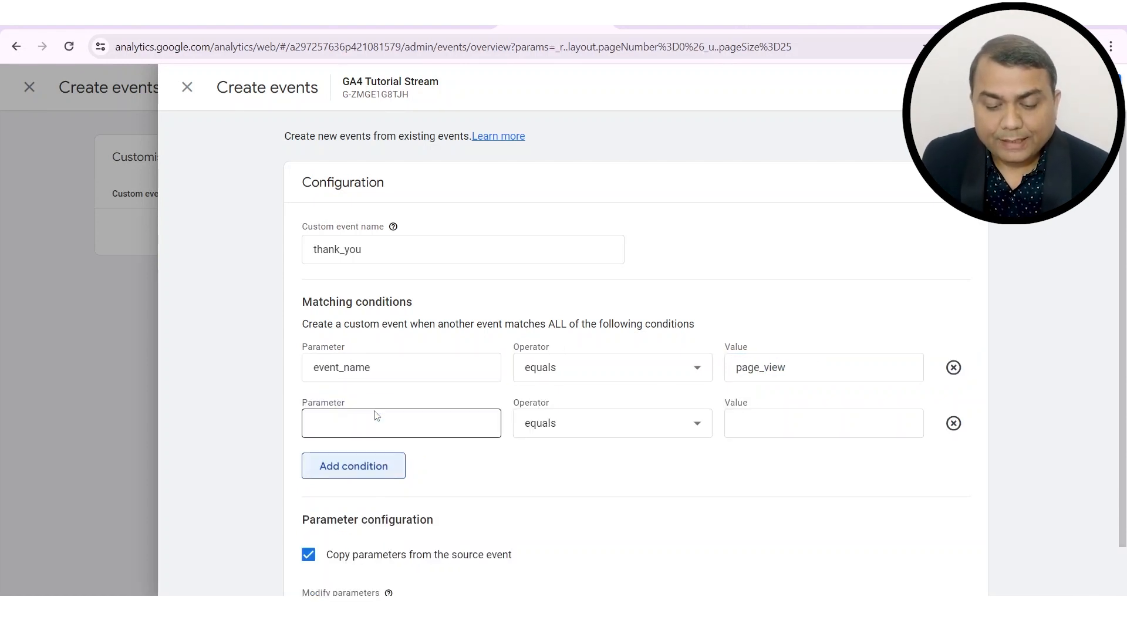
{"action": "left_click", "coordinate": [370, 416]}
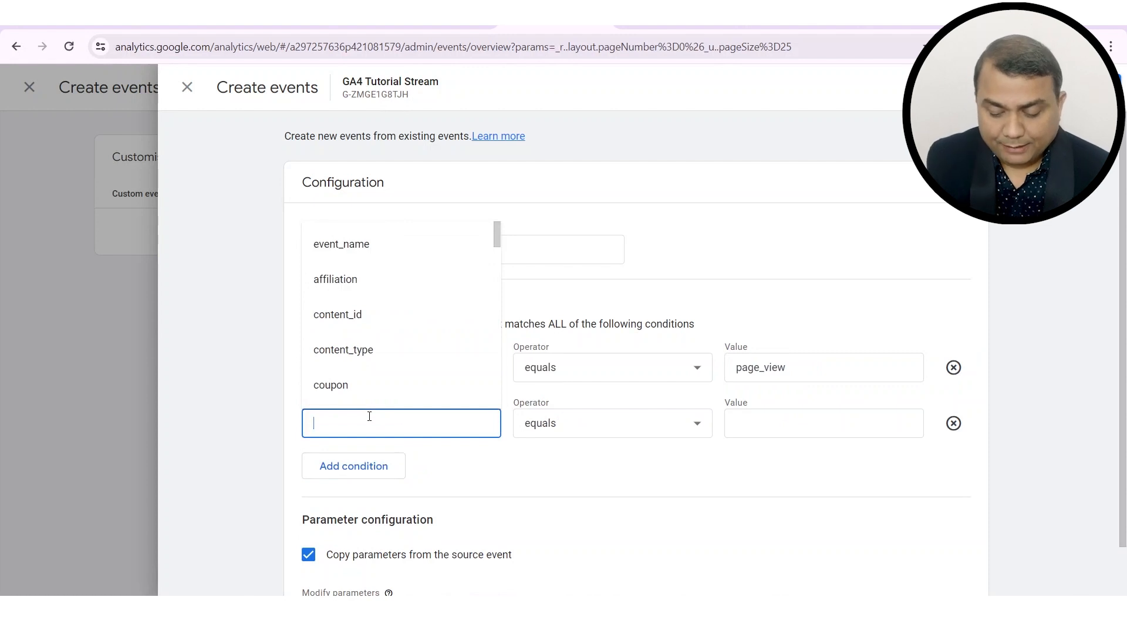
{"action": "type", "text": "page_l"}
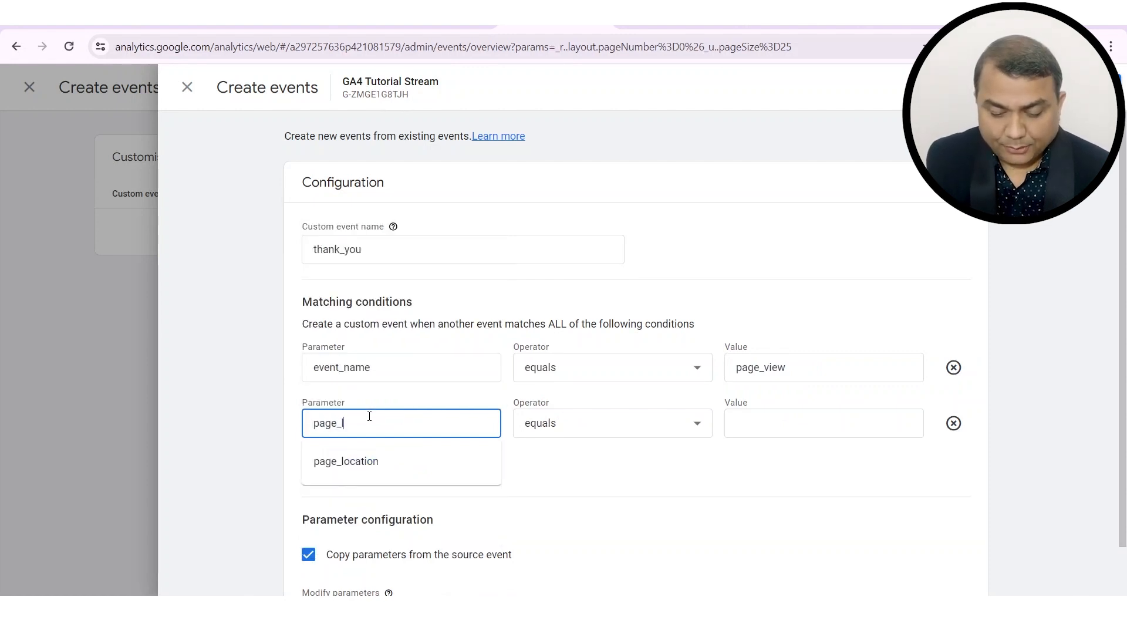
{"action": "left_click", "coordinate": [428, 466]}
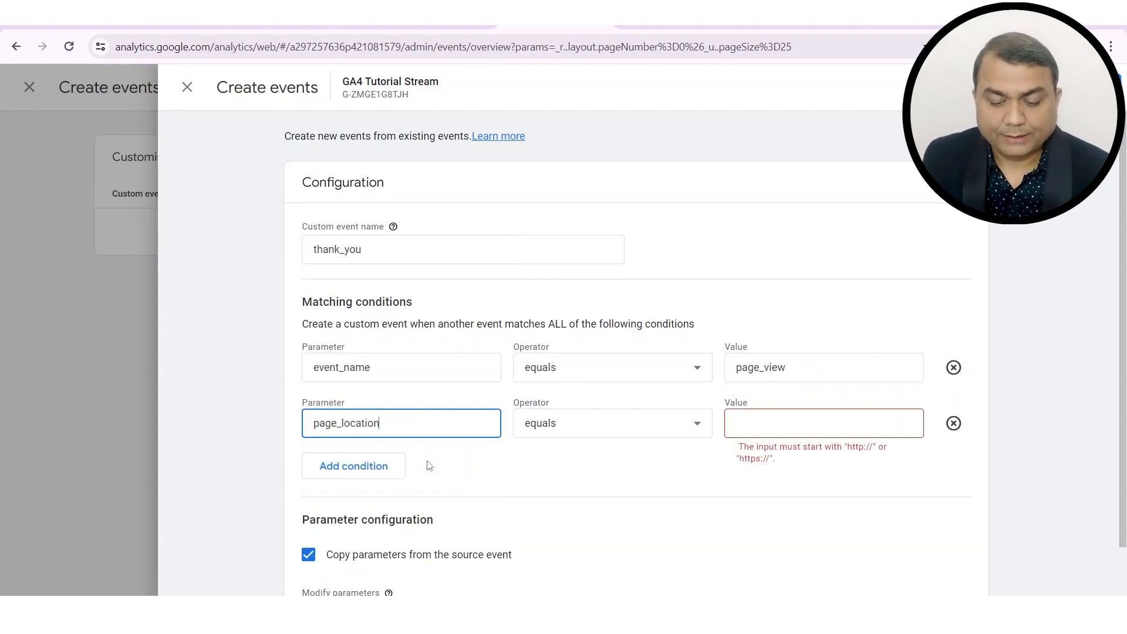
{"action": "left_click", "coordinate": [786, 424]}
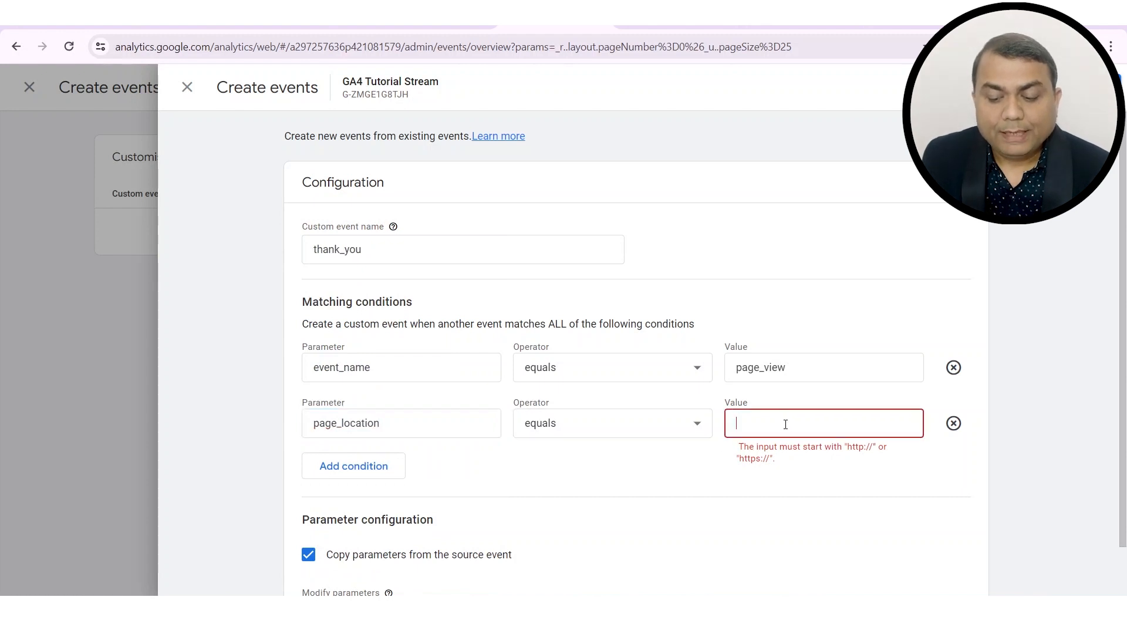
{"action": "left_click", "coordinate": [657, 15]}
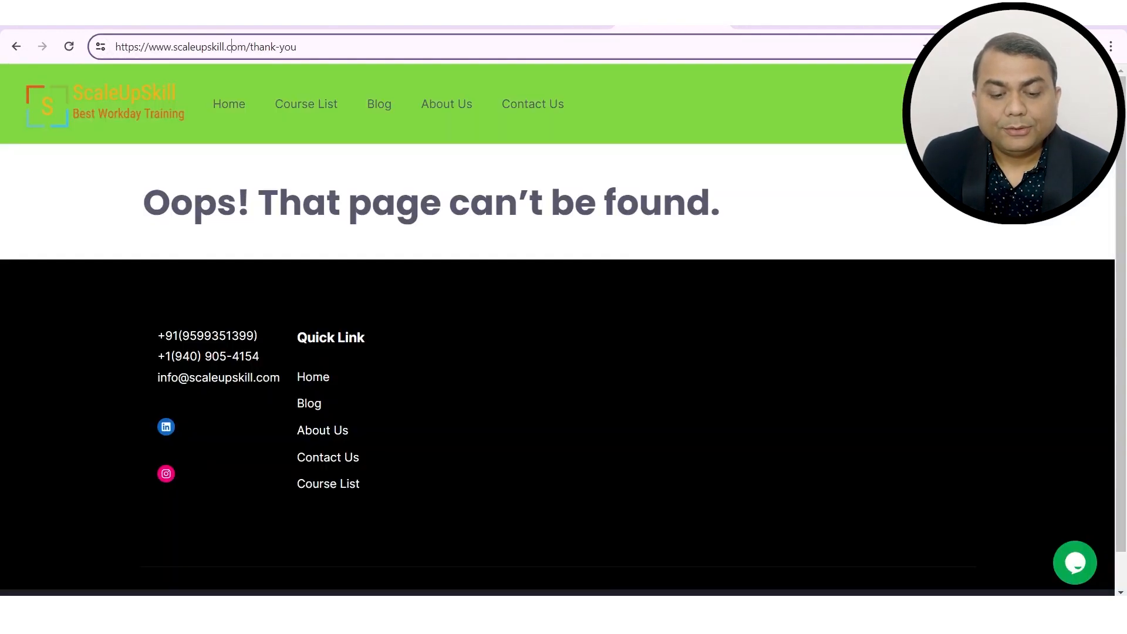
{"action": "triple_click", "coordinate": [212, 46]}
{"action": "key", "text": "ctrl+c"}
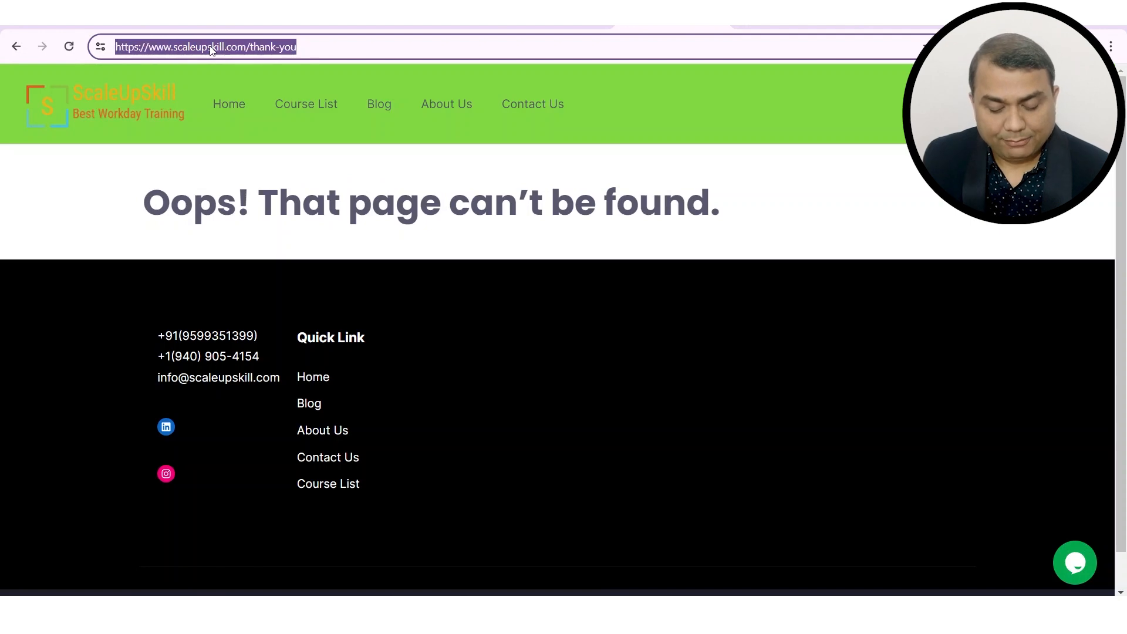
{"action": "left_click", "coordinate": [561, 23]}
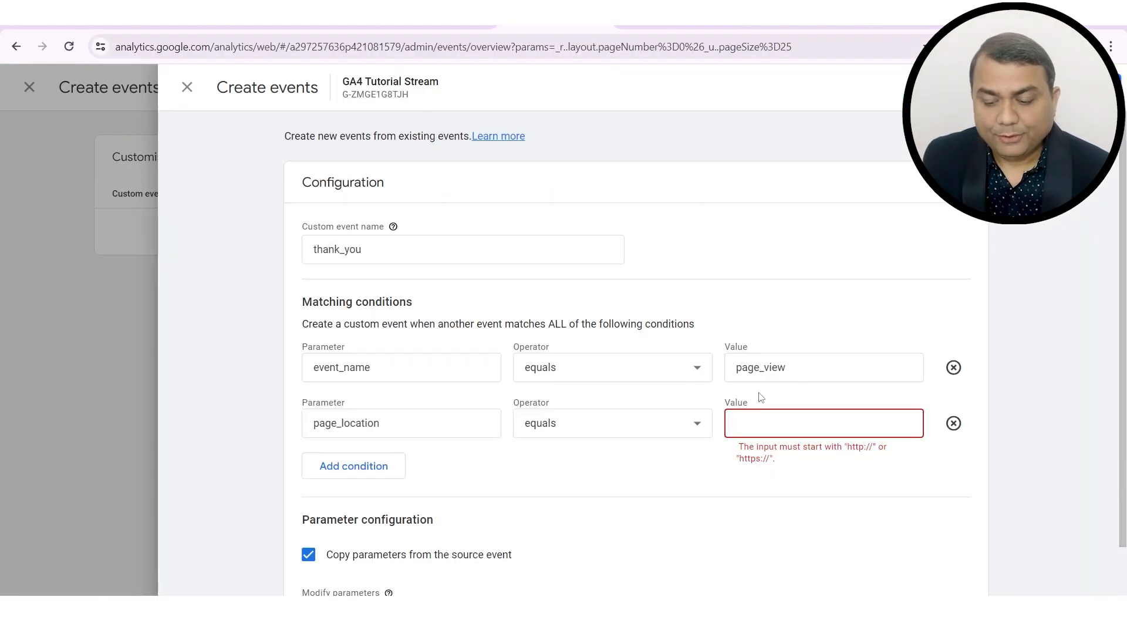
{"action": "key", "text": "ctrl+v"}
Step: Check the address in the page_location condition and save the thank_you custom event
{"action": "left_click", "coordinate": [702, 492]}
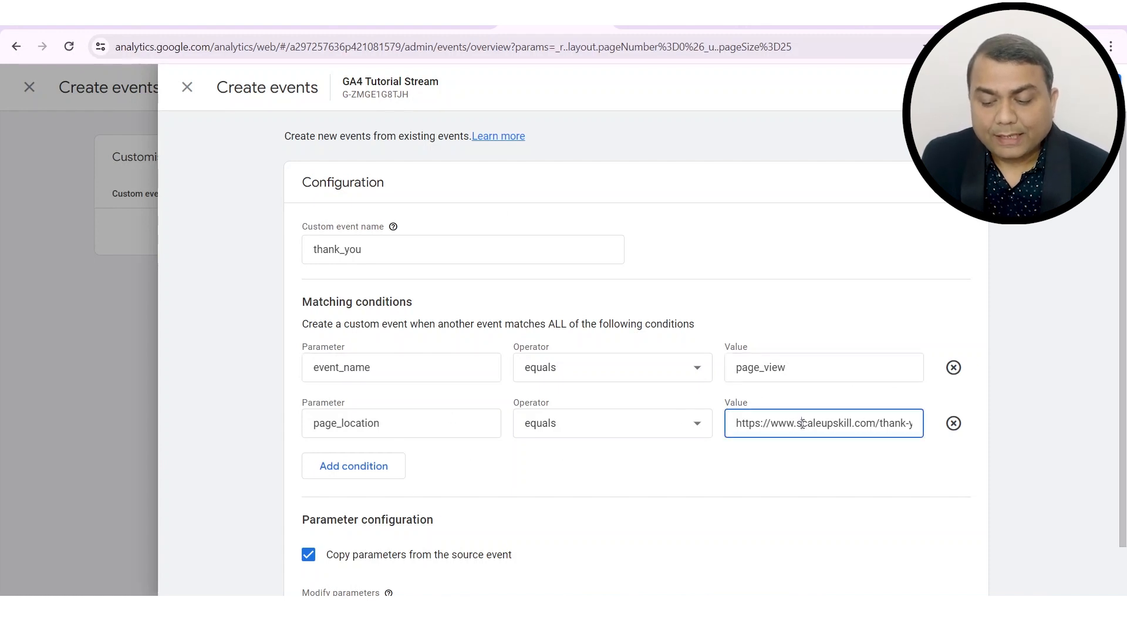
{"action": "left_click_drag", "start_coordinate": [802, 424], "coordinate": [942, 435]}
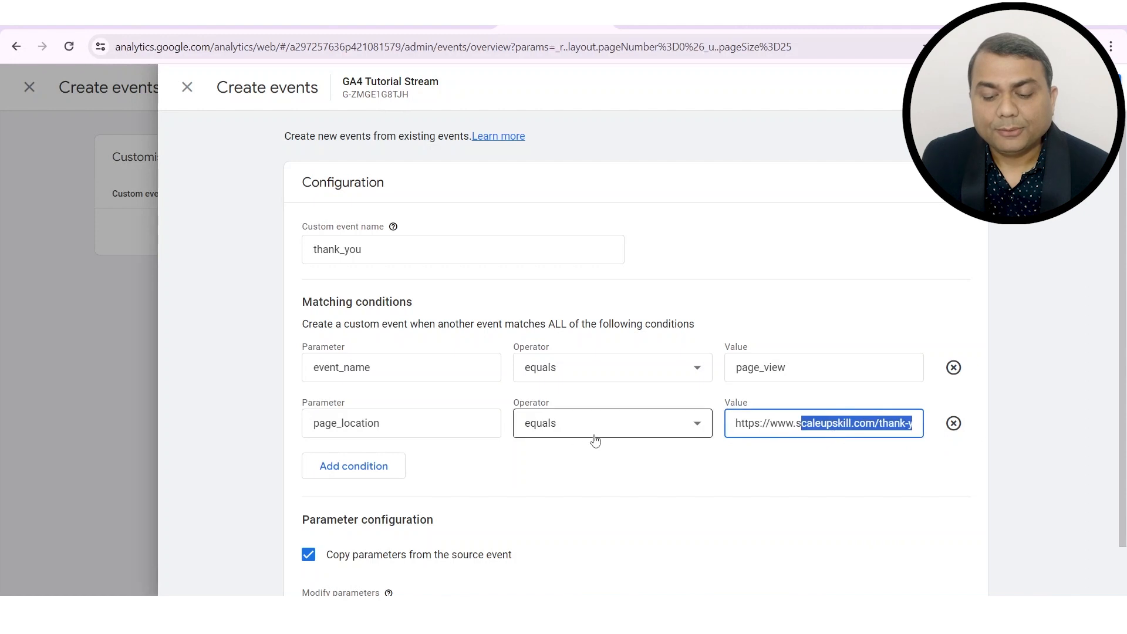
{"action": "left_click", "coordinate": [573, 468]}
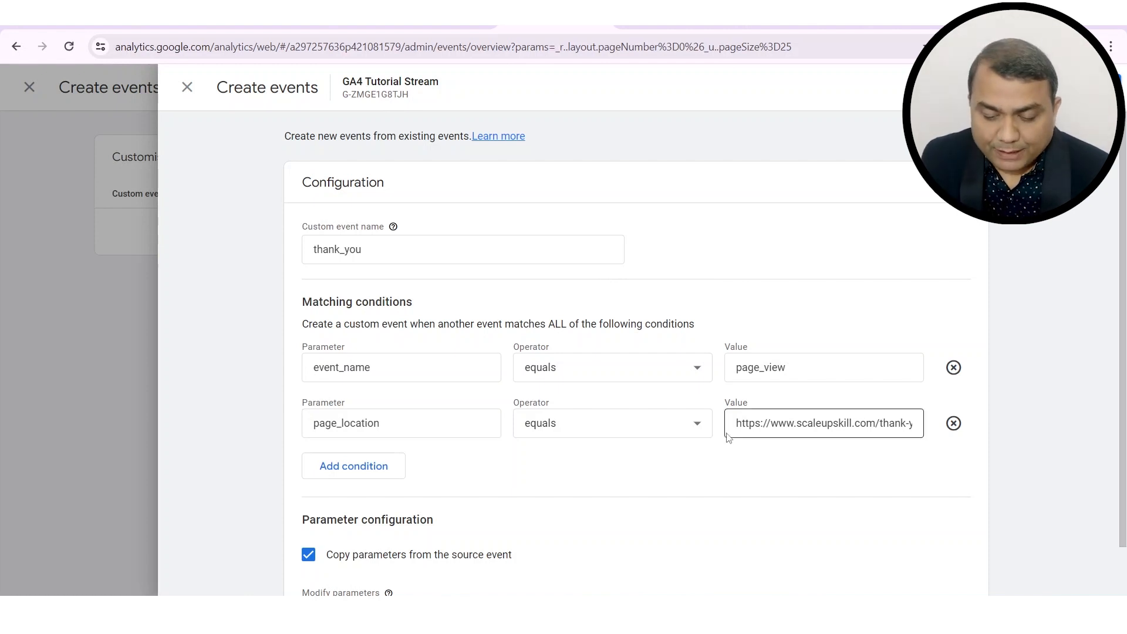
{"action": "left_click", "coordinate": [1087, 87]}
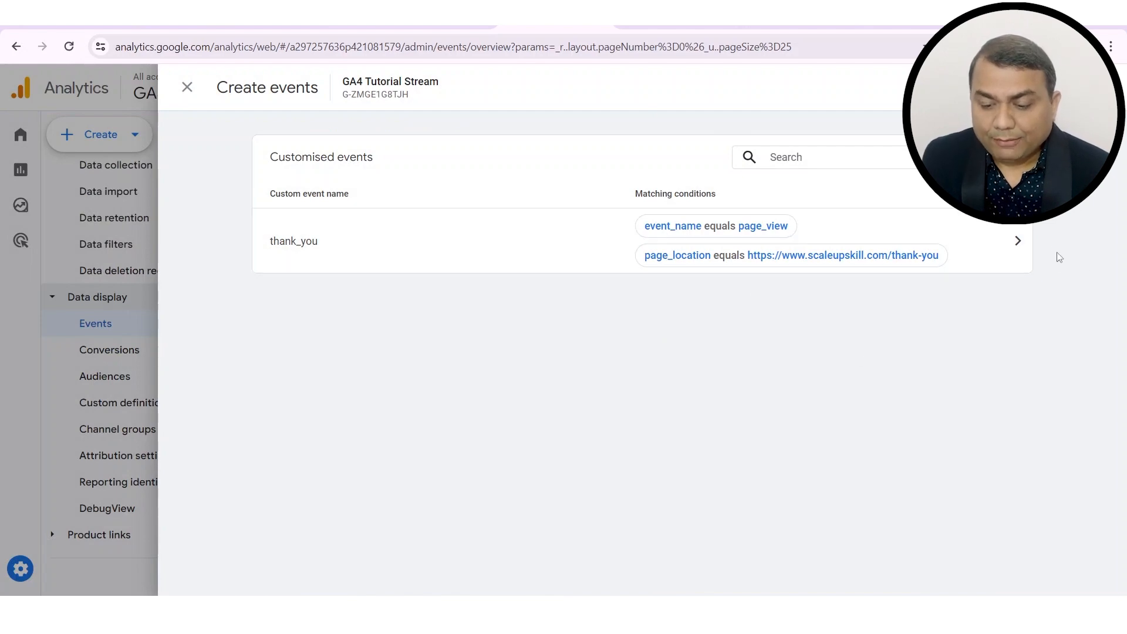
Step: Start creating another custom event in the GA4 Tutorial Stream
{"action": "left_click", "coordinate": [992, 157]}
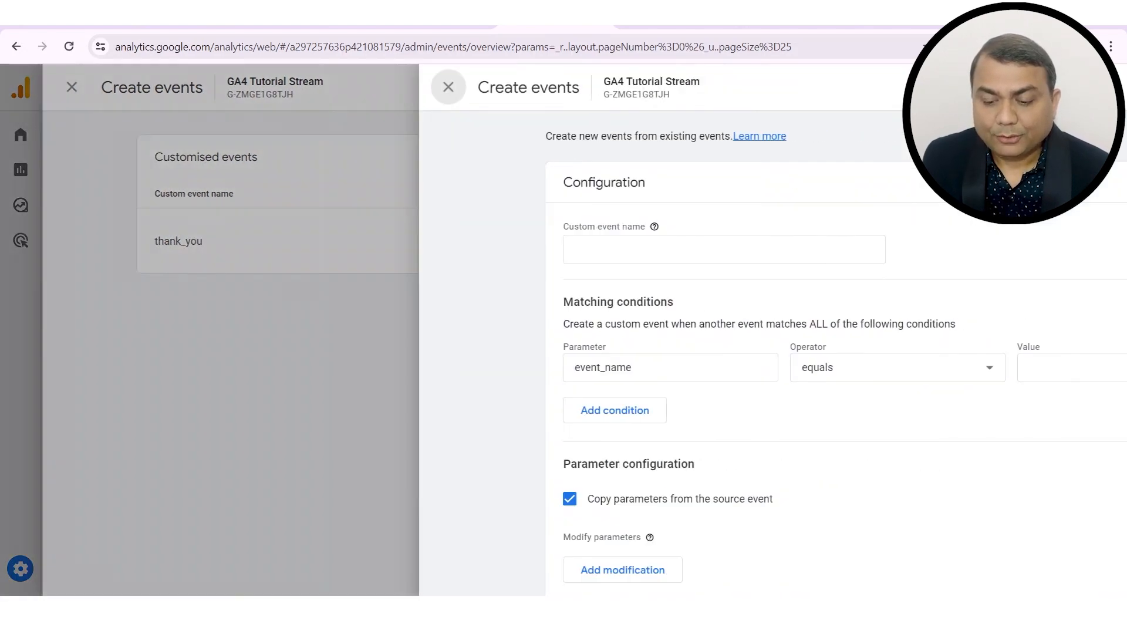
{"action": "left_click", "coordinate": [420, 254]}
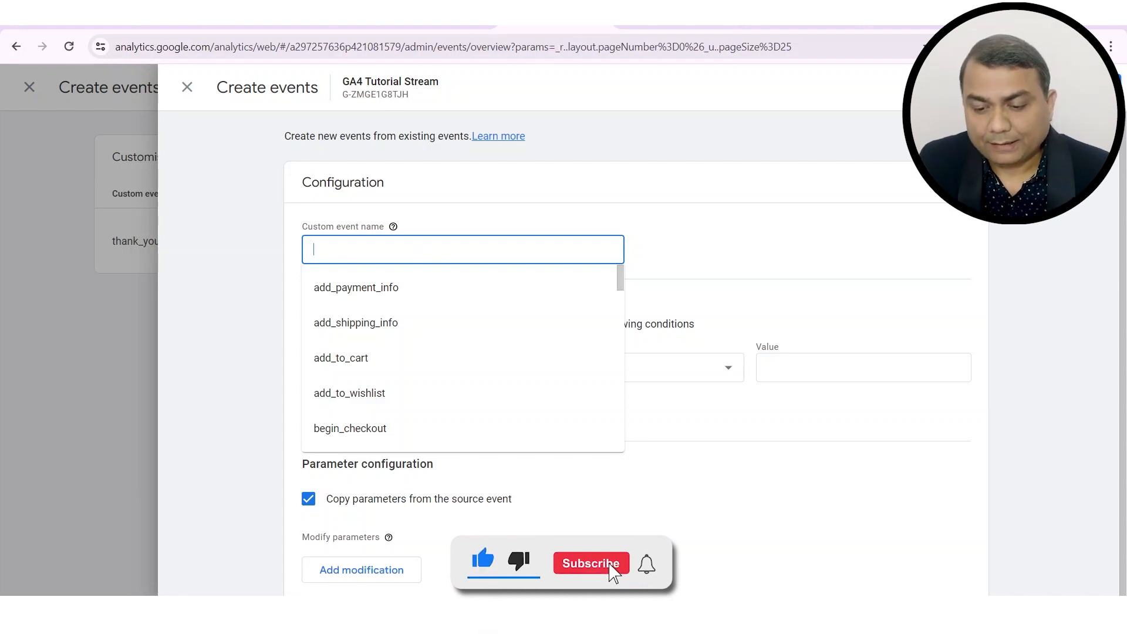
Step: Switch to the website's browser tab, view the Workday Integration Certification Training course page, and return to the course list
{"action": "left_click", "coordinate": [669, 26]}
{"action": "left_click", "coordinate": [240, 102]}
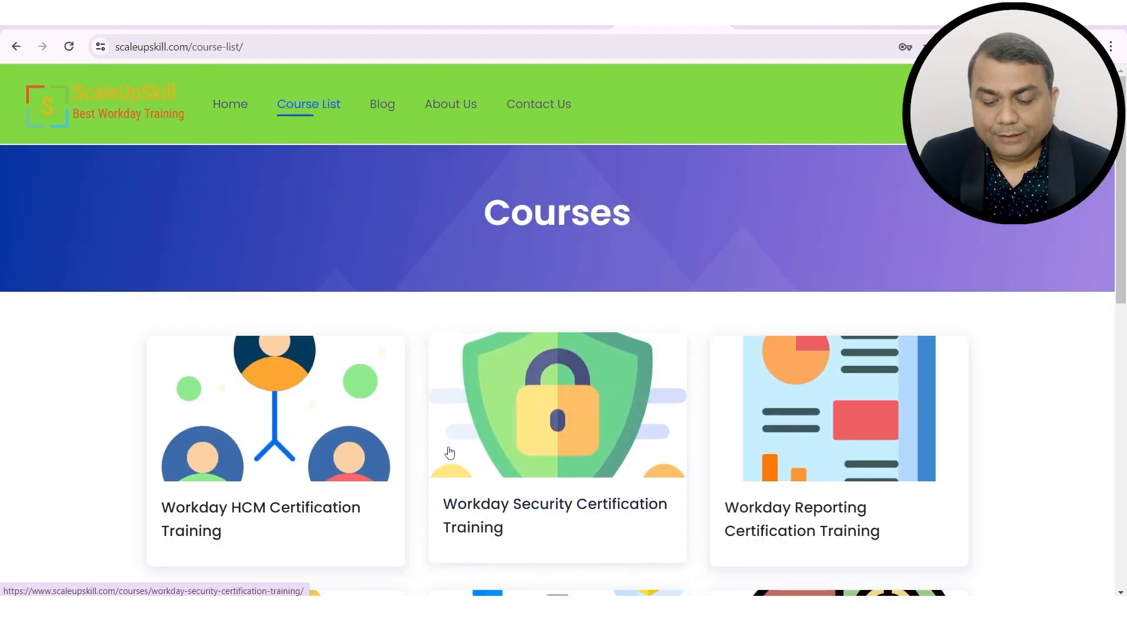
{"action": "scroll", "coordinate": [448, 452], "scroll_direction": "down", "scroll_amount": 4}
{"action": "left_click", "coordinate": [558, 473]}
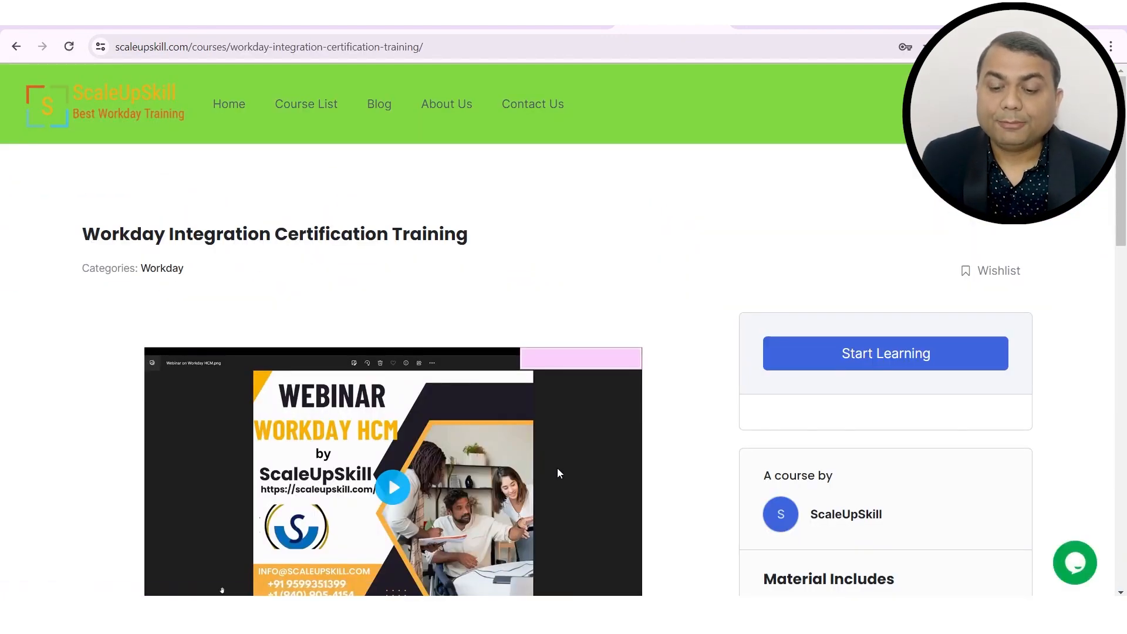
{"action": "left_click", "coordinate": [303, 106]}
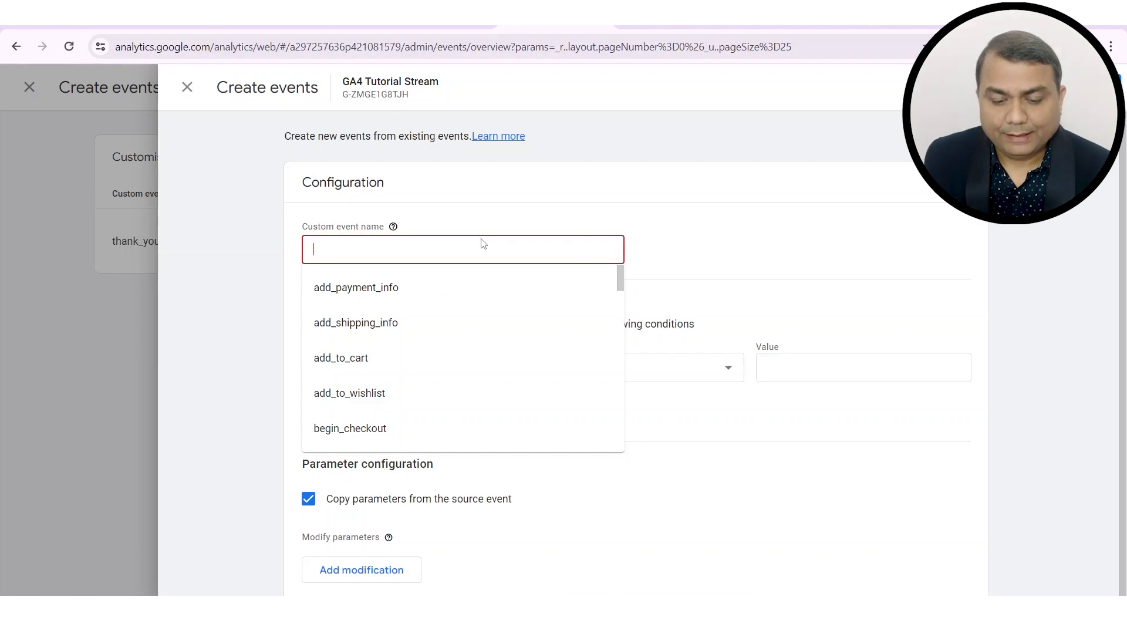
Step: Name the custom event facebook_course_visit and set the value of its event_name equals condition to page_view
{"action": "type", "text": "face"}
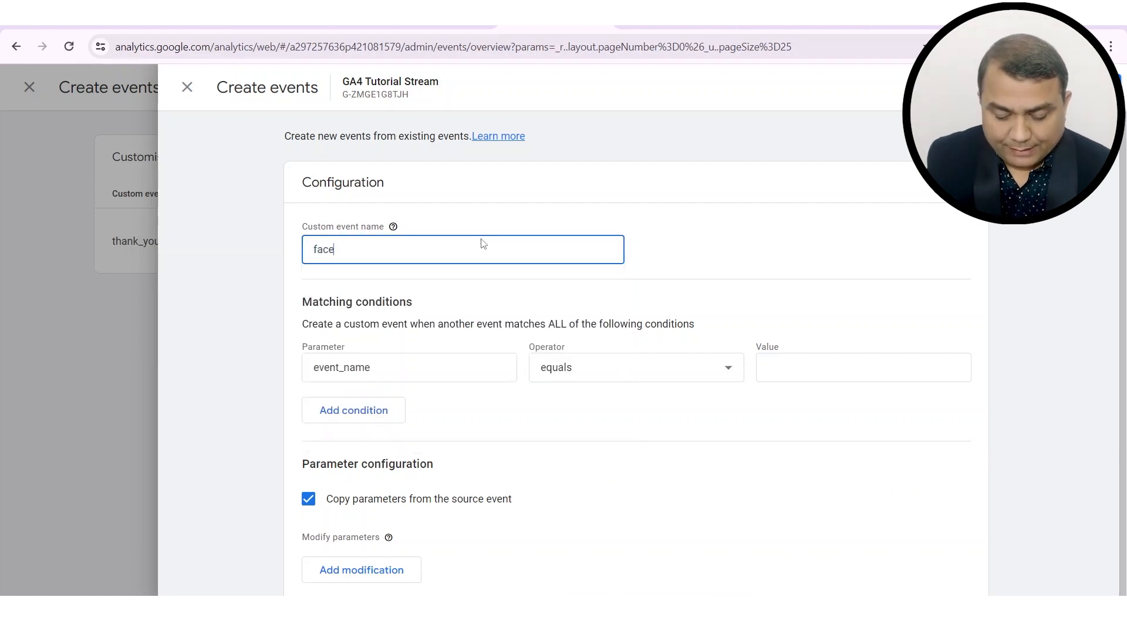
{"action": "type", "text": "book"}
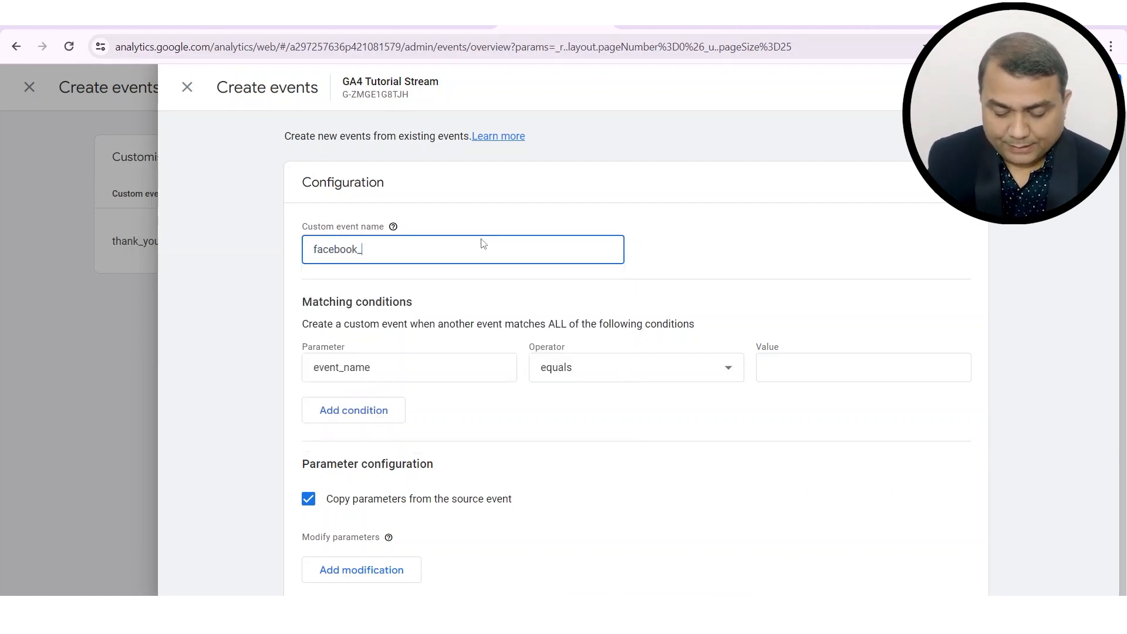
{"action": "type", "text": "_course_visit"}
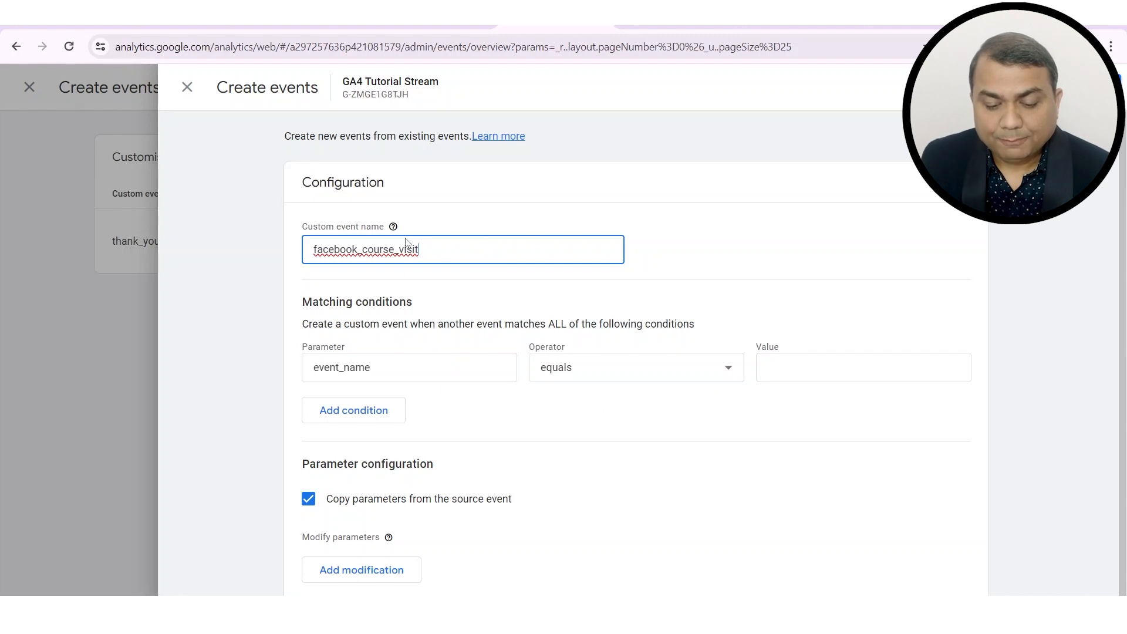
{"action": "left_click", "coordinate": [818, 373]}
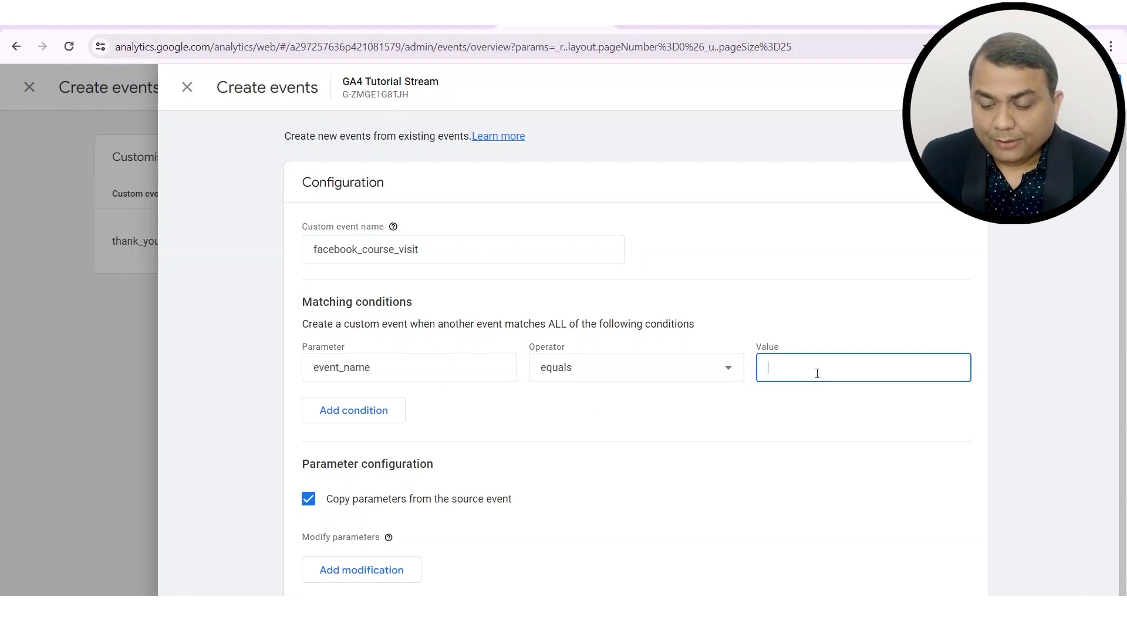
{"action": "type", "text": "page"}
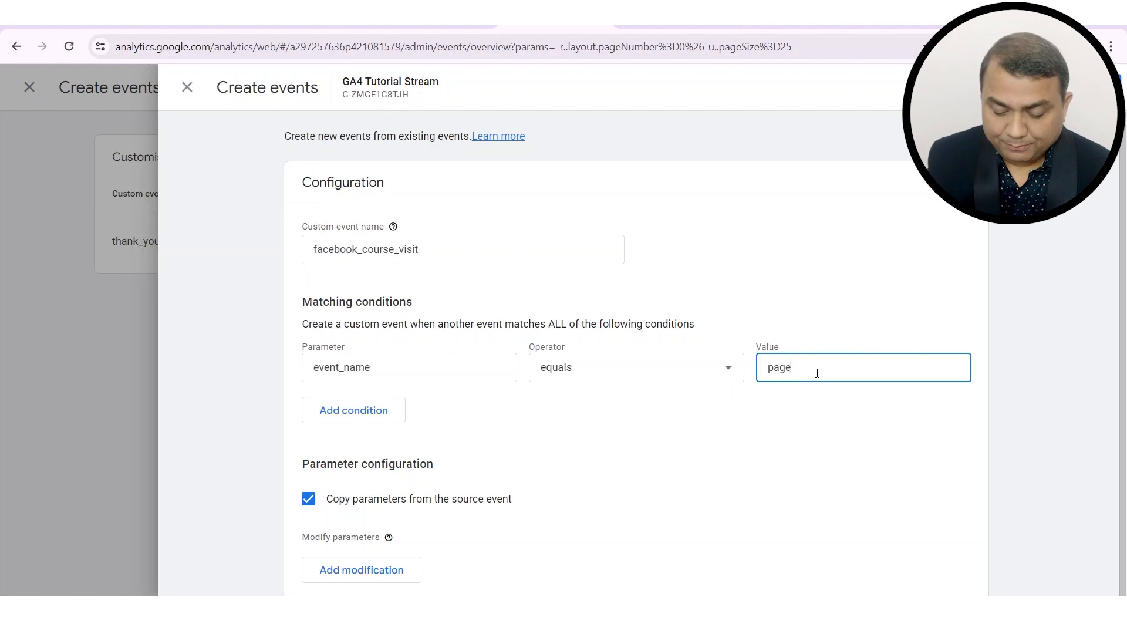
{"action": "type", "text": "_view"}
Step: Add a second matching condition that uses the page_location parameter with the contains operator
{"action": "left_click", "coordinate": [359, 415]}
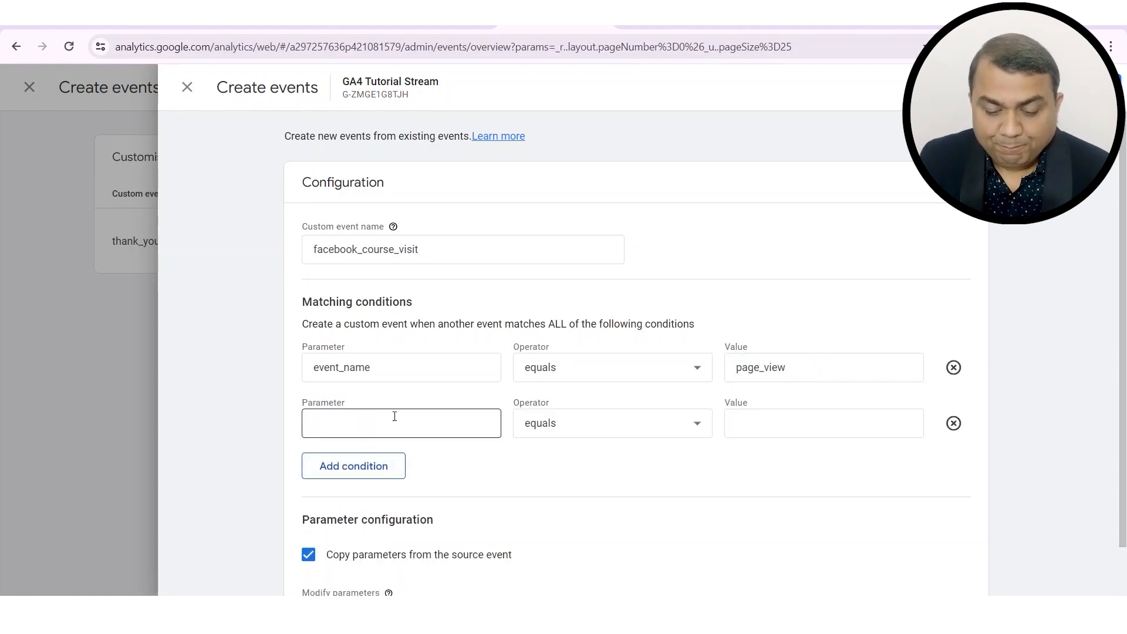
{"action": "left_click", "coordinate": [464, 422]}
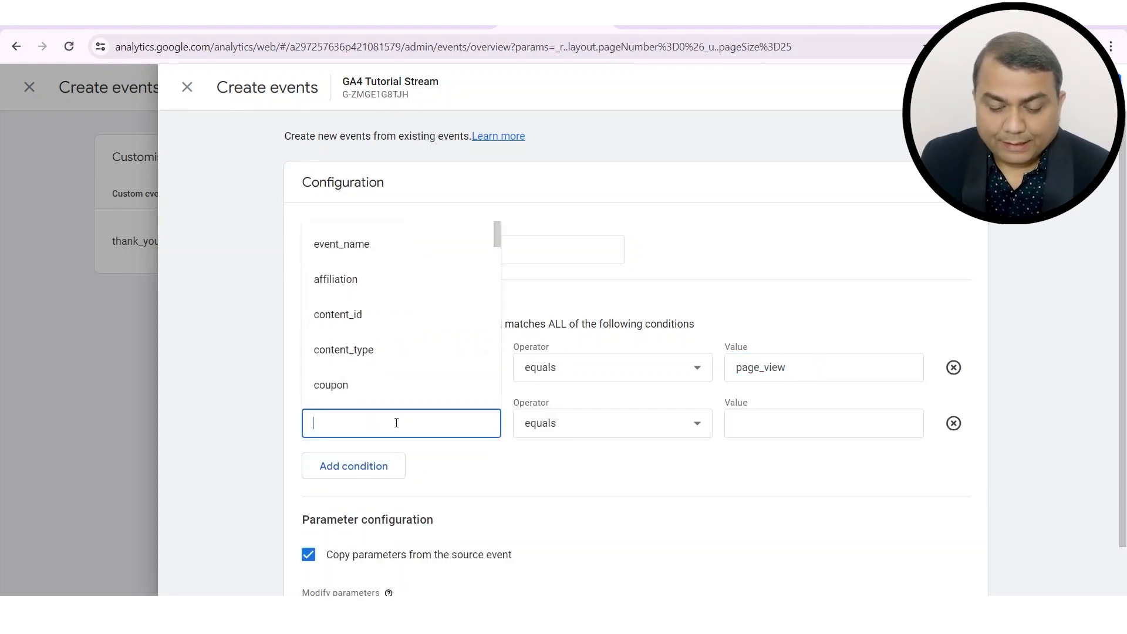
{"action": "type", "text": "page_loca"}
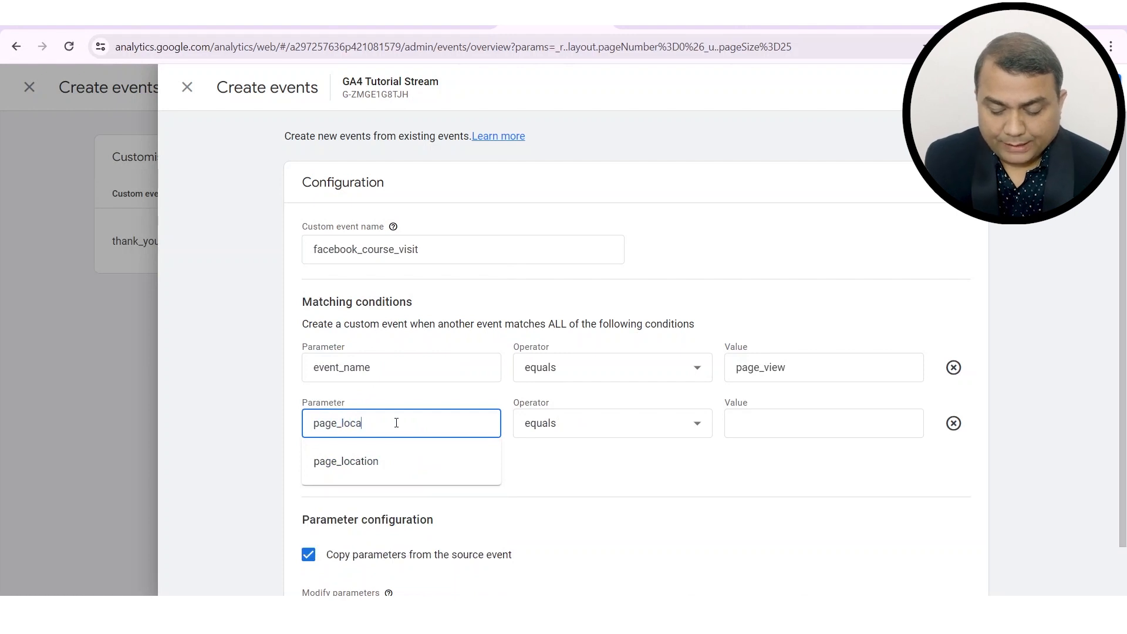
{"action": "type", "text": "tion"}
{"action": "left_click", "coordinate": [600, 435]}
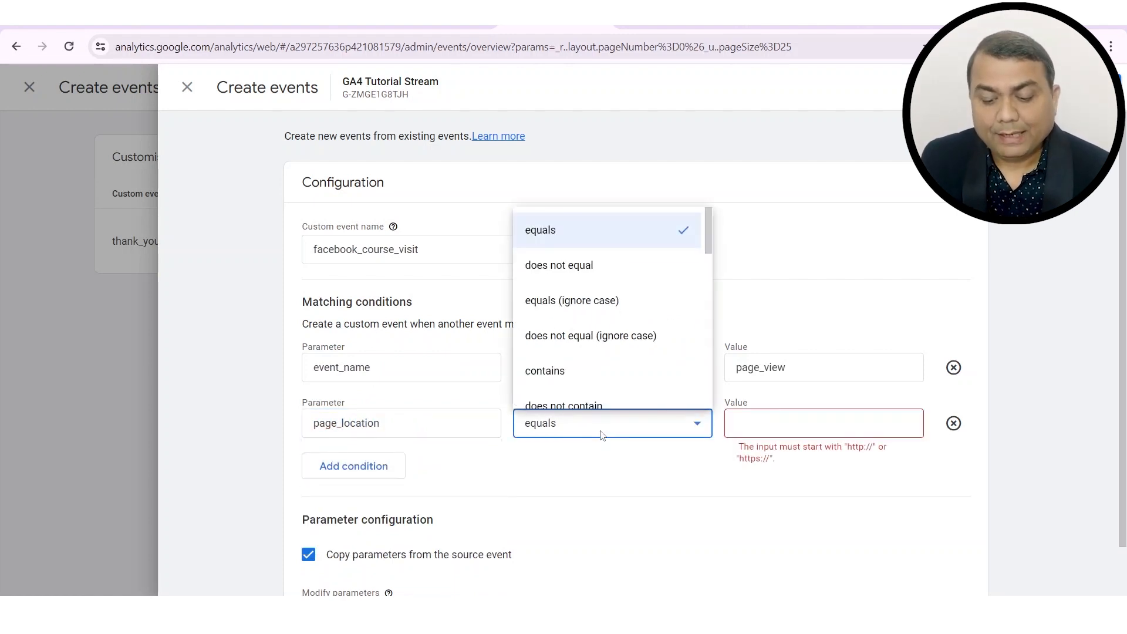
{"action": "left_click", "coordinate": [545, 371]}
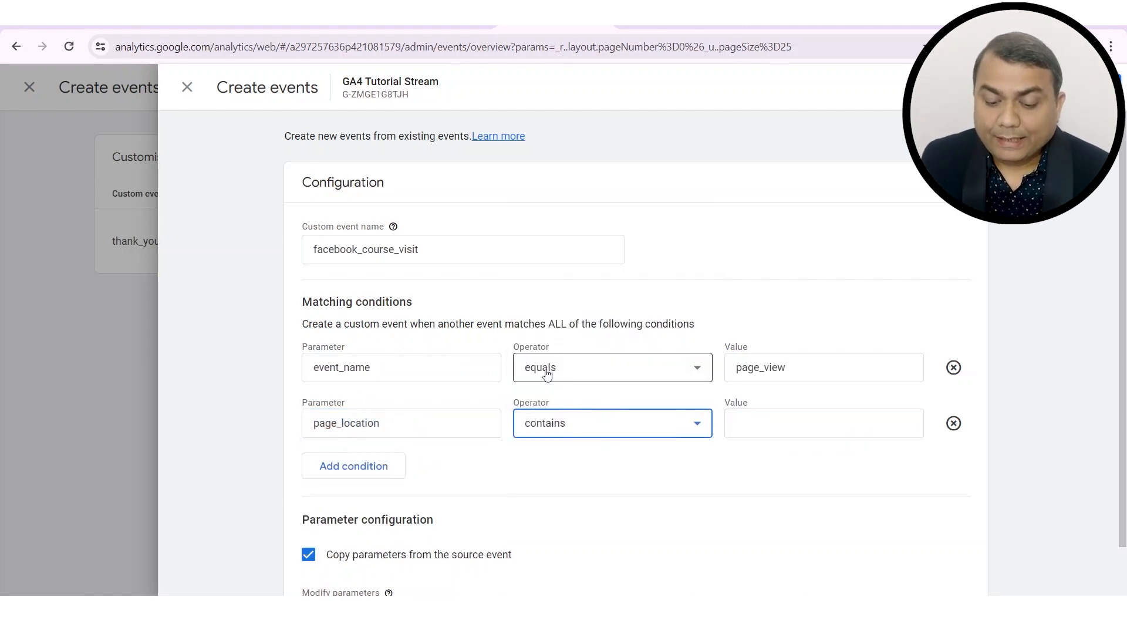
Step: On the website, compare the addresses of the Workday HCM and Workday Integration course pages to identify their shared path segment
{"action": "left_click", "coordinate": [634, 27]}
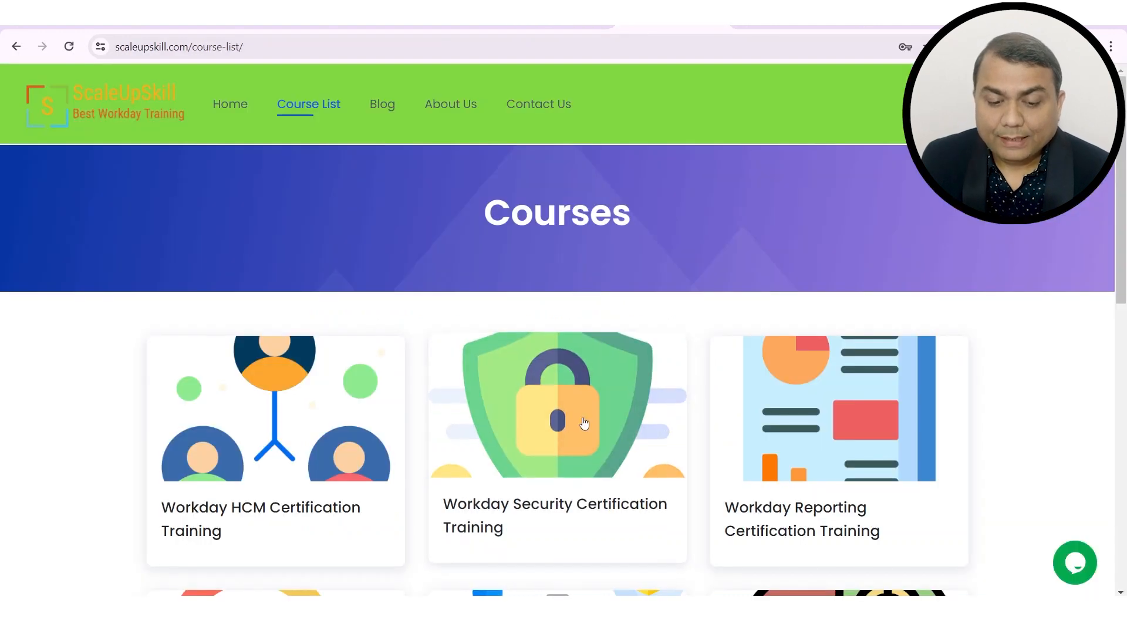
{"action": "scroll", "coordinate": [568, 456], "scroll_direction": "down", "scroll_amount": 1}
{"action": "scroll", "coordinate": [568, 456], "scroll_direction": "down", "scroll_amount": 1}
{"action": "left_click", "coordinate": [311, 371]}
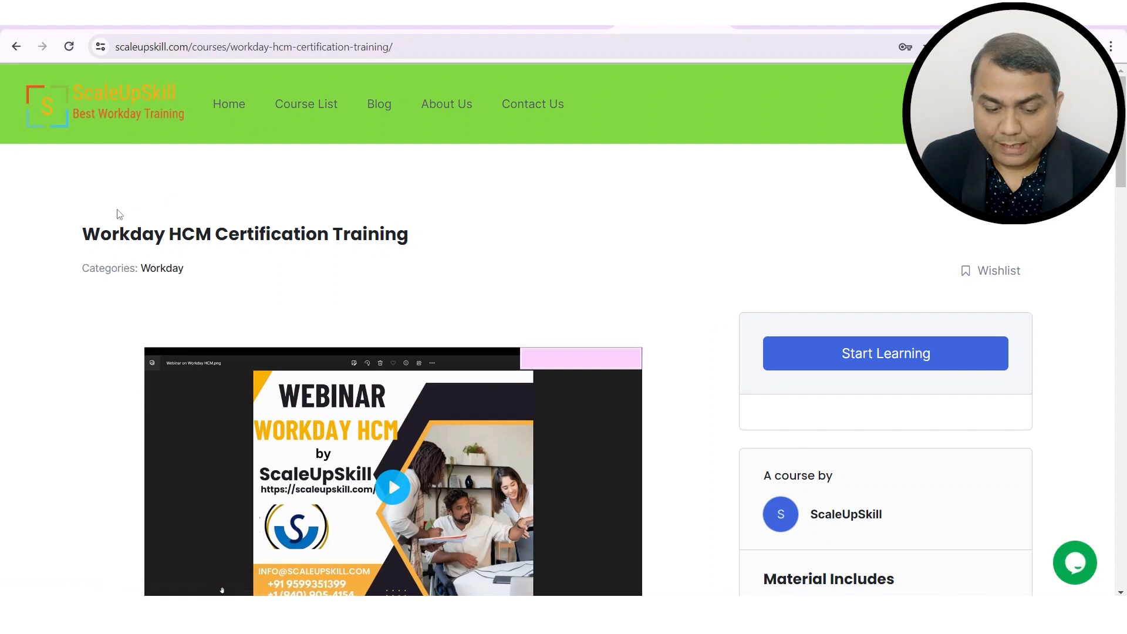
{"action": "left_click", "coordinate": [300, 104]}
{"action": "scroll", "coordinate": [559, 411], "scroll_direction": "down", "scroll_amount": 6}
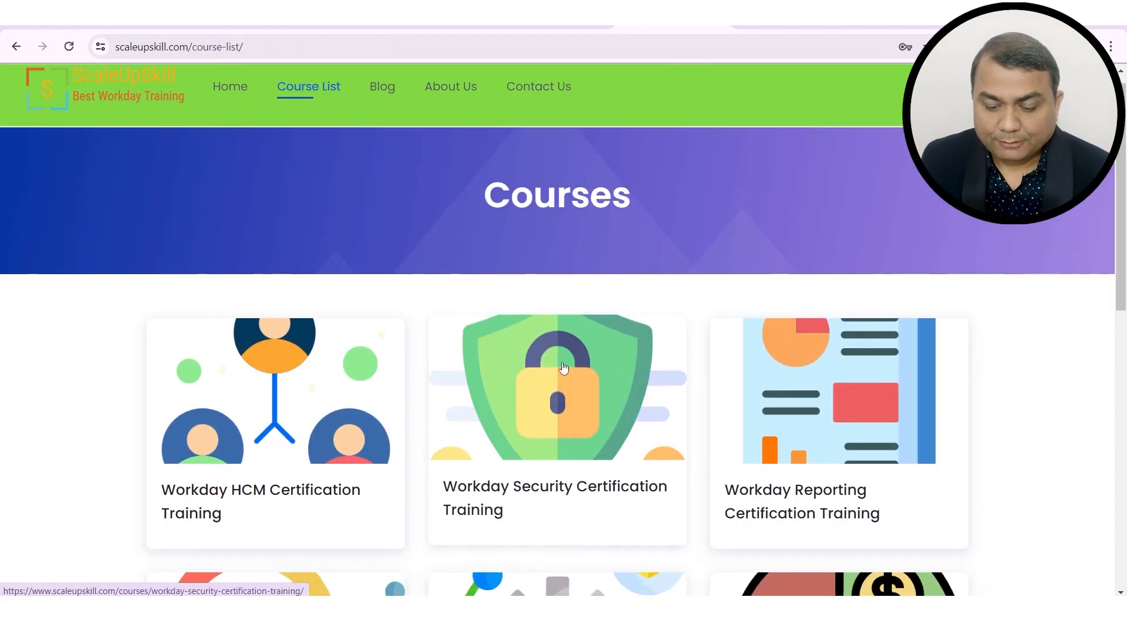
{"action": "left_click", "coordinate": [540, 395]}
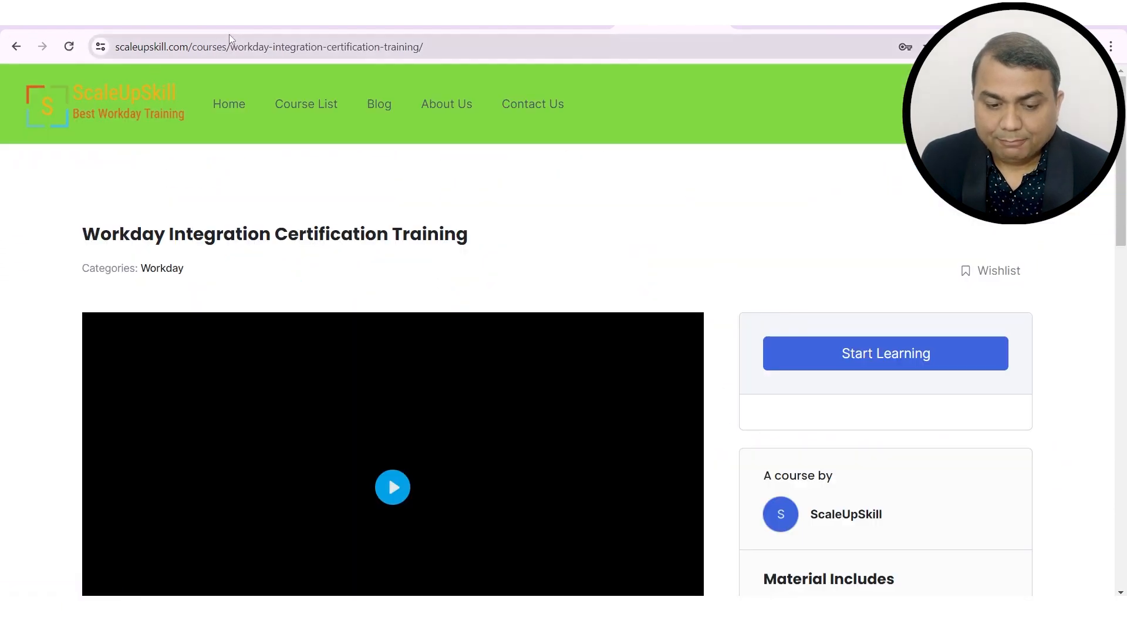
{"action": "left_click", "coordinate": [199, 46]}
{"action": "double_click", "coordinate": [268, 46]}
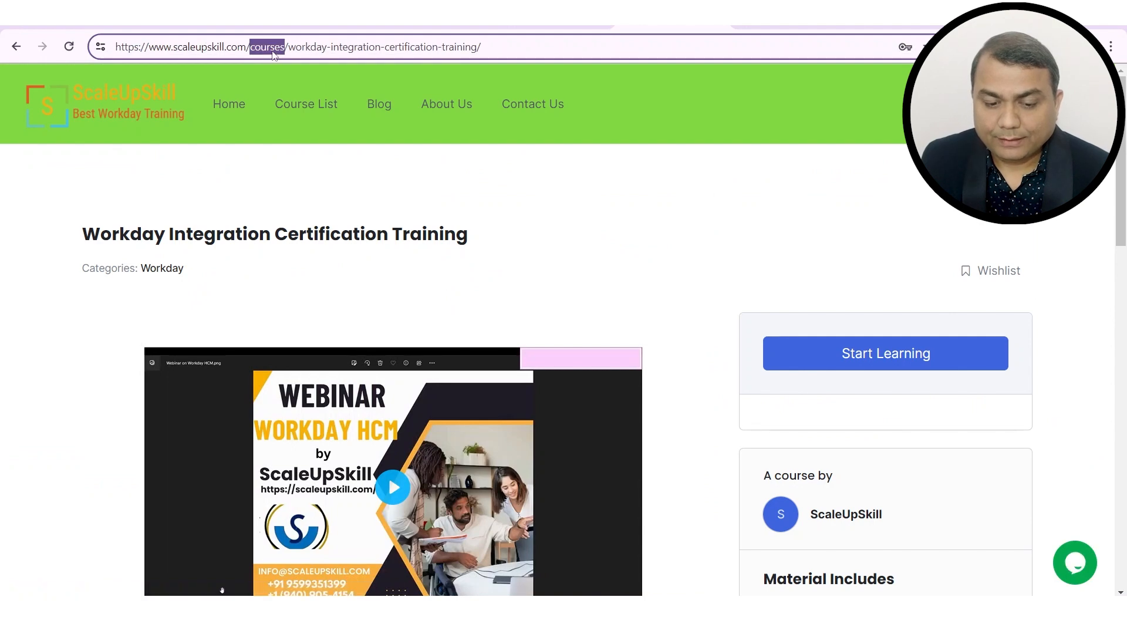
{"action": "left_click_drag", "start_coordinate": [289, 46], "coordinate": [246, 46]}
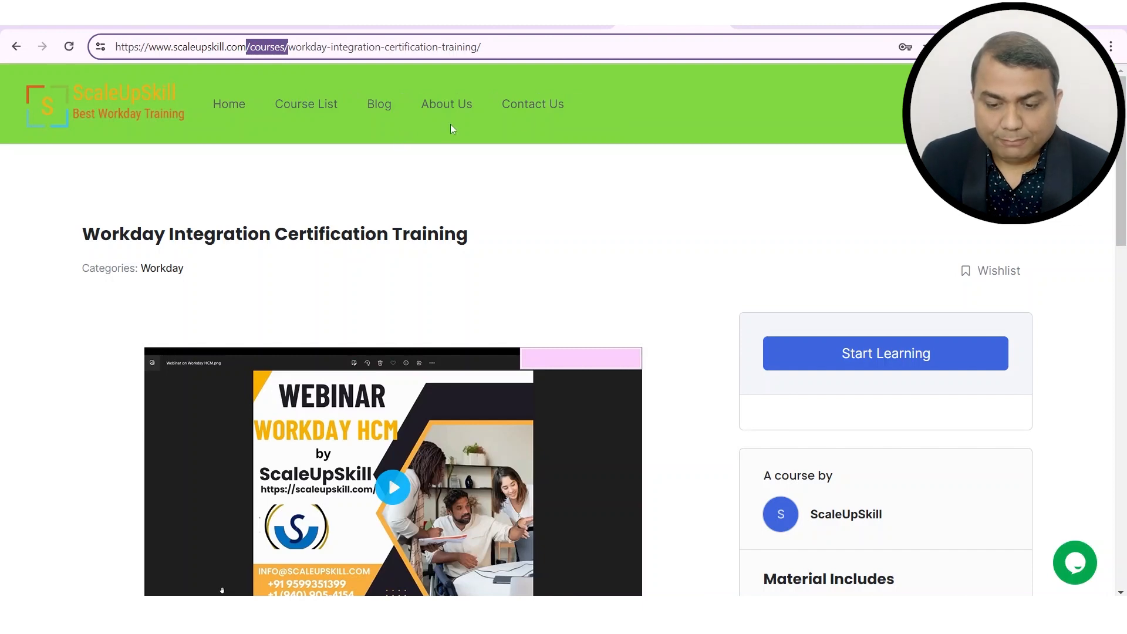
Step: Return to the Analytics tab and set the value of the page_location contains condition to courses
{"action": "left_click", "coordinate": [555, 18]}
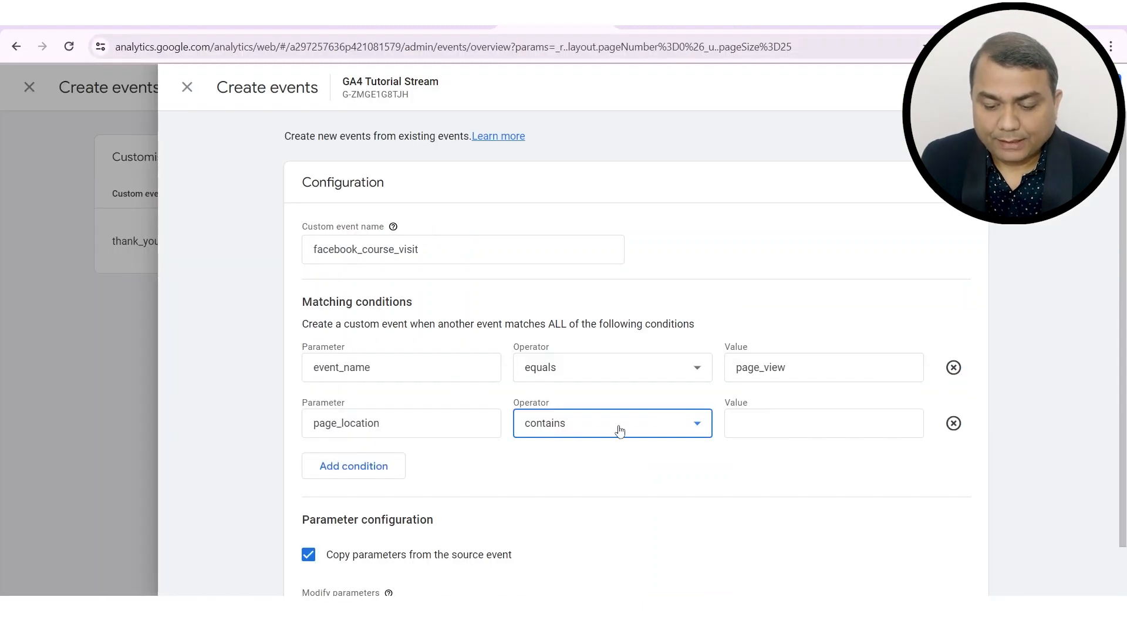
{"action": "left_click", "coordinate": [785, 423]}
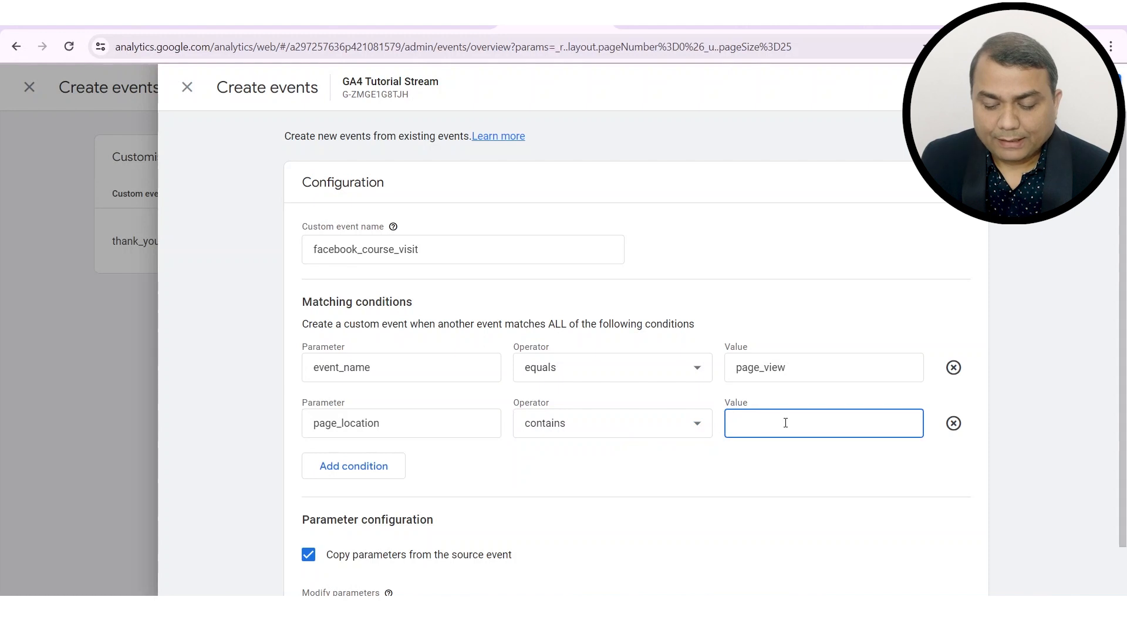
{"action": "type", "text": "courses"}
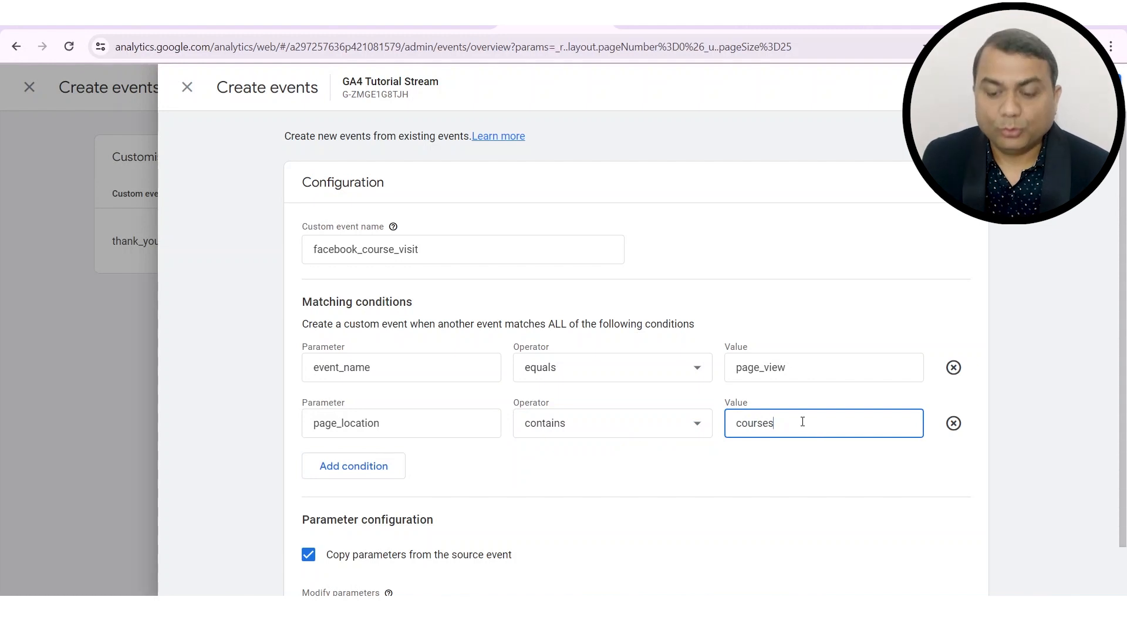
Step: Add a third matching condition requiring page_referrer to equal facebook
{"action": "left_click", "coordinate": [379, 472]}
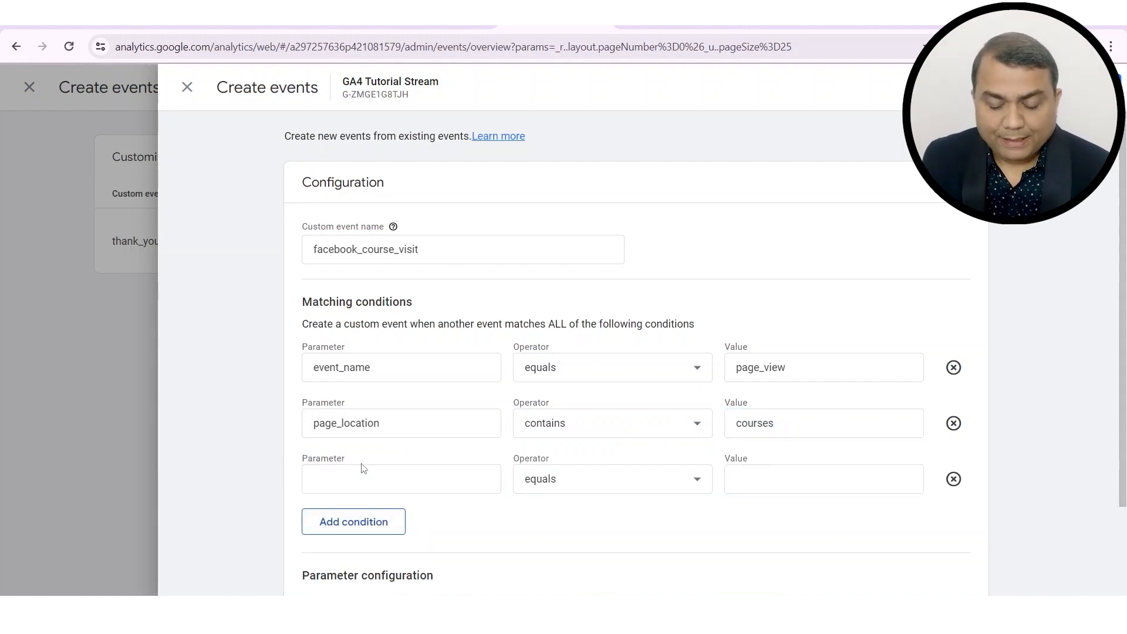
{"action": "left_click", "coordinate": [376, 478]}
{"action": "type", "text": "page"}
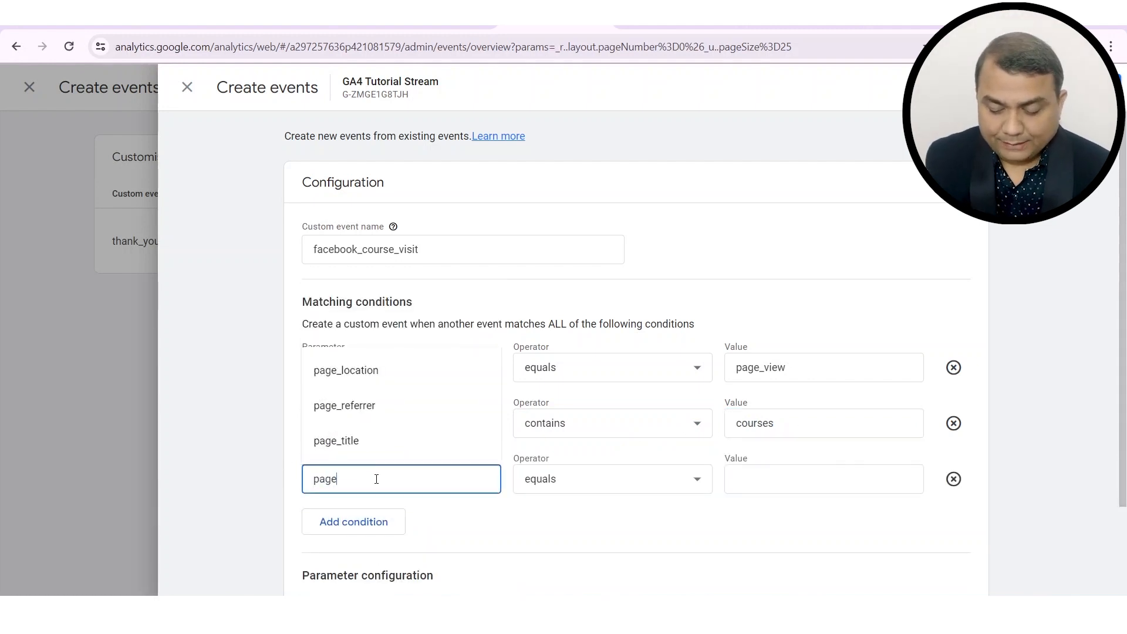
{"action": "left_click", "coordinate": [388, 410]}
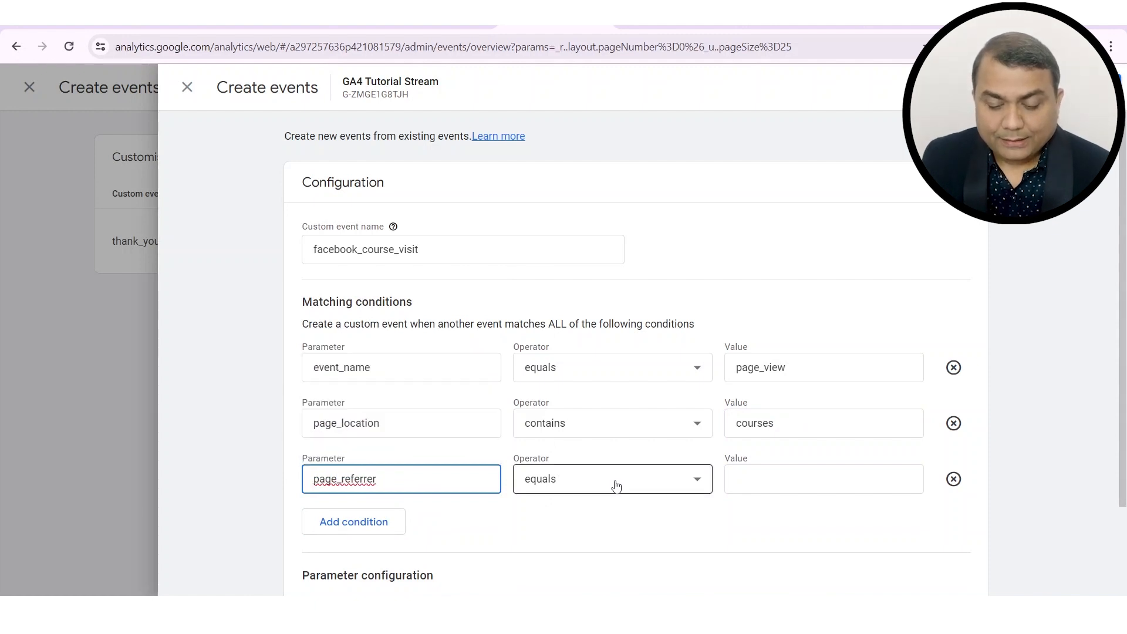
{"action": "left_click", "coordinate": [772, 475]}
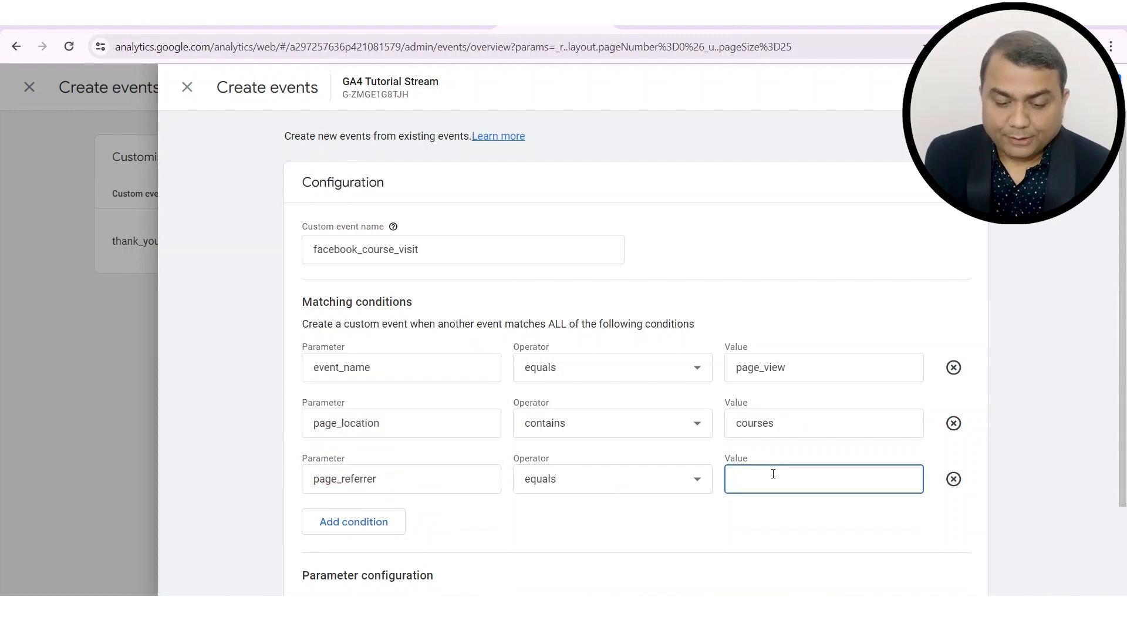
{"action": "type", "text": "facebook"}
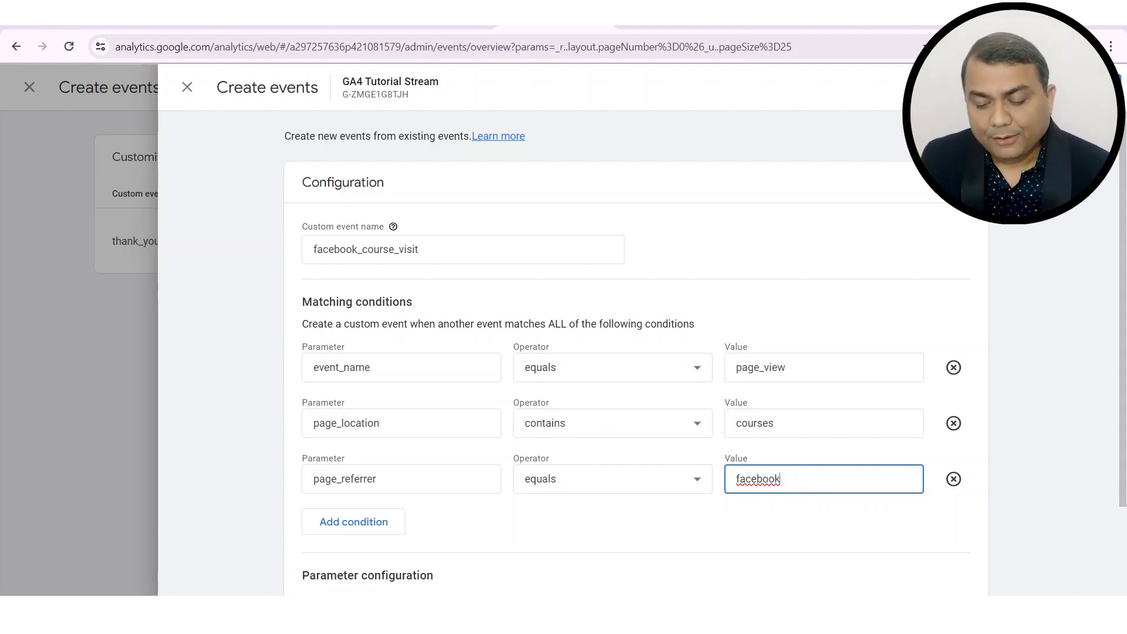
Step: Review the matching conditions and save the facebook_course_visit custom event
{"action": "scroll", "coordinate": [1005, 474], "scroll_direction": "down", "scroll_amount": 3}
{"action": "scroll", "coordinate": [1001, 477], "scroll_direction": "up", "scroll_amount": 3}
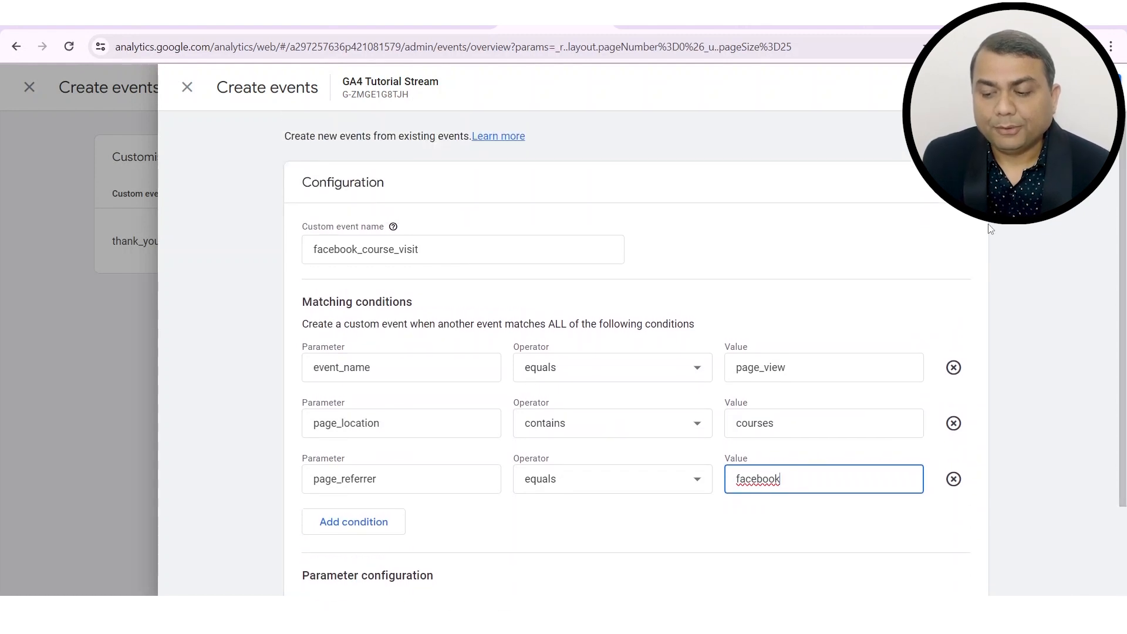
{"action": "scroll", "coordinate": [902, 342], "scroll_direction": "down", "scroll_amount": 2}
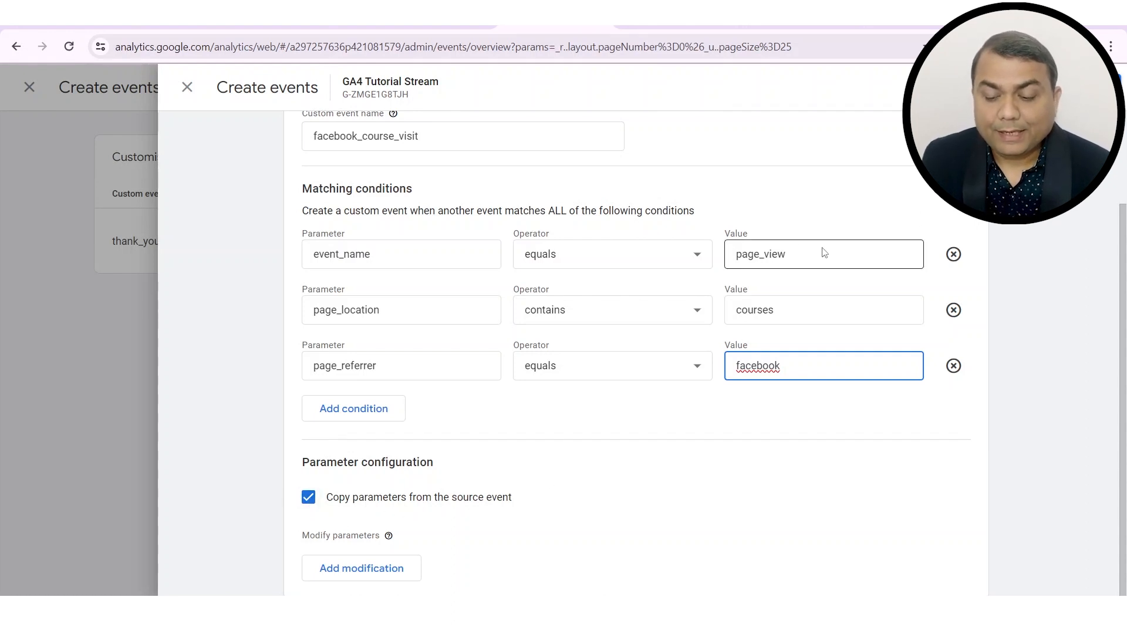
{"action": "left_click_drag", "start_coordinate": [746, 255], "coordinate": [800, 256]}
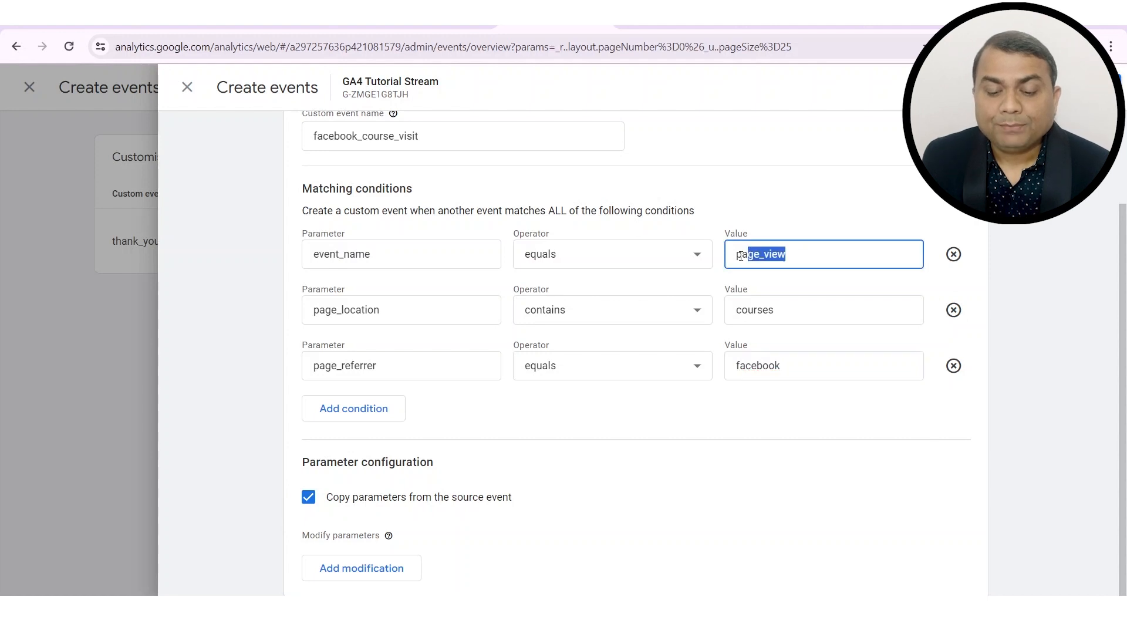
{"action": "left_click", "coordinate": [546, 519]}
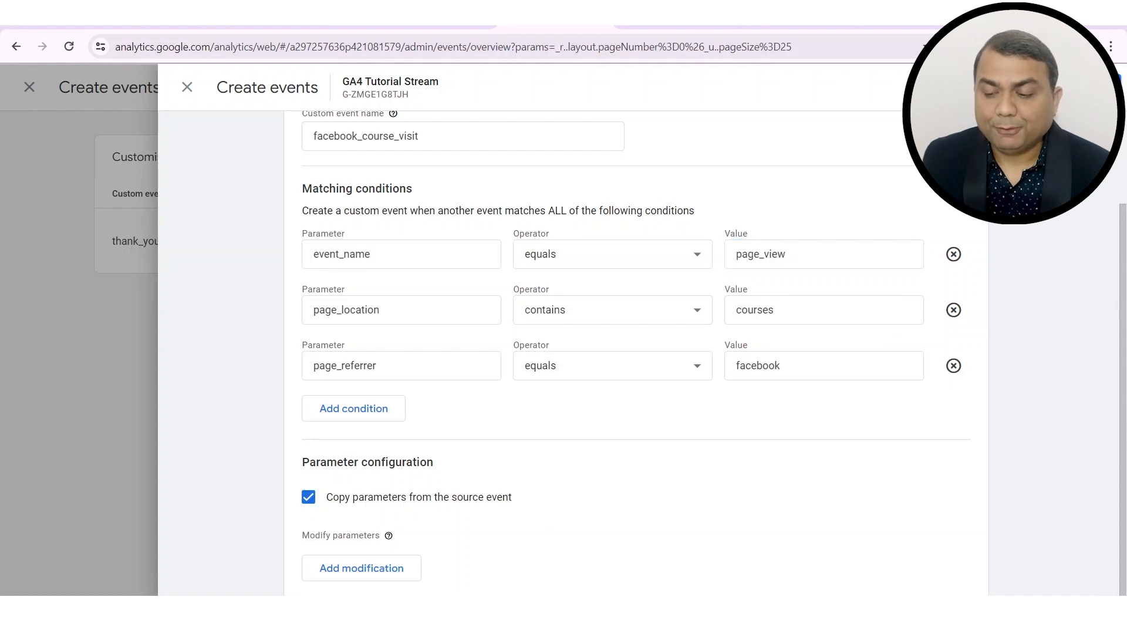
{"action": "left_click", "coordinate": [1090, 90]}
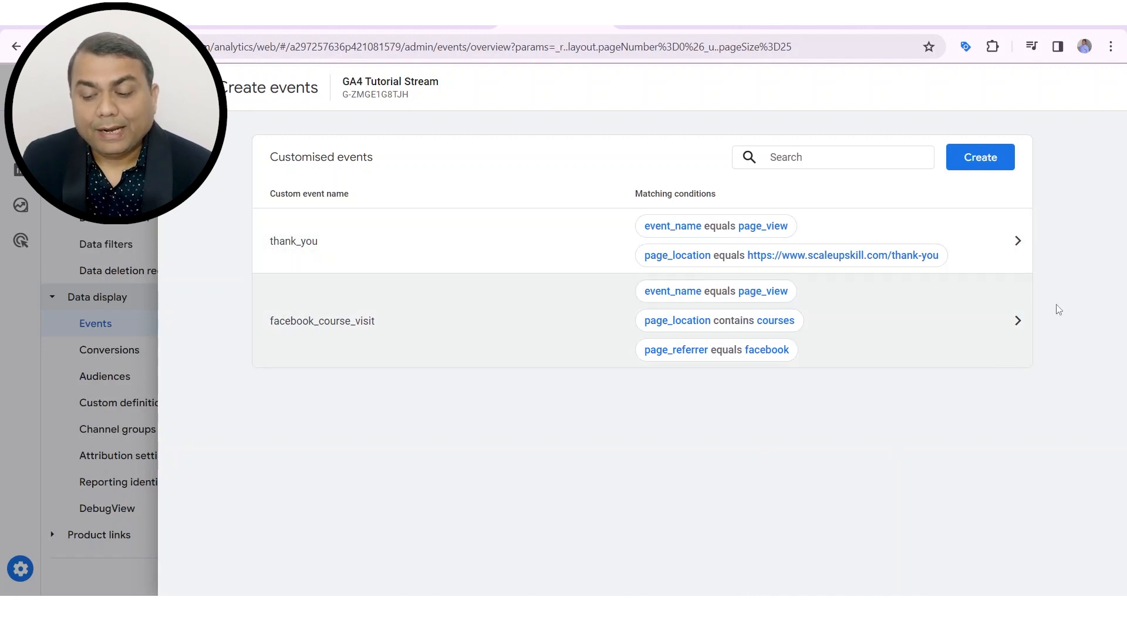
Step: Open the thank_you custom event and delete it from the customised events
{"action": "left_click", "coordinate": [1018, 249]}
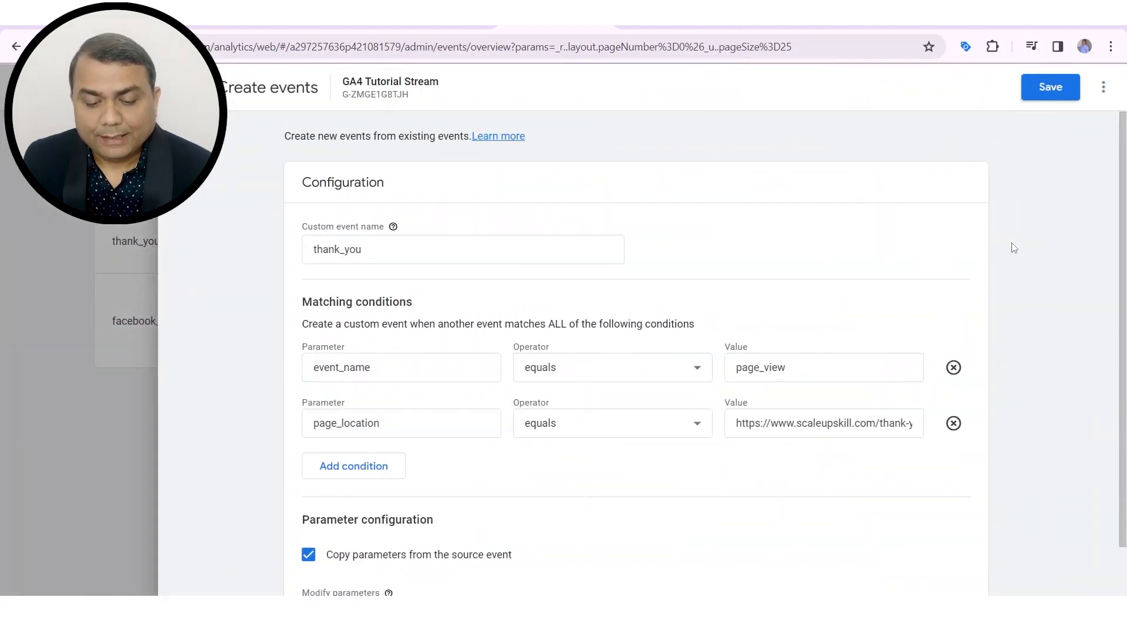
{"action": "scroll", "coordinate": [441, 422], "scroll_direction": "down", "scroll_amount": 1}
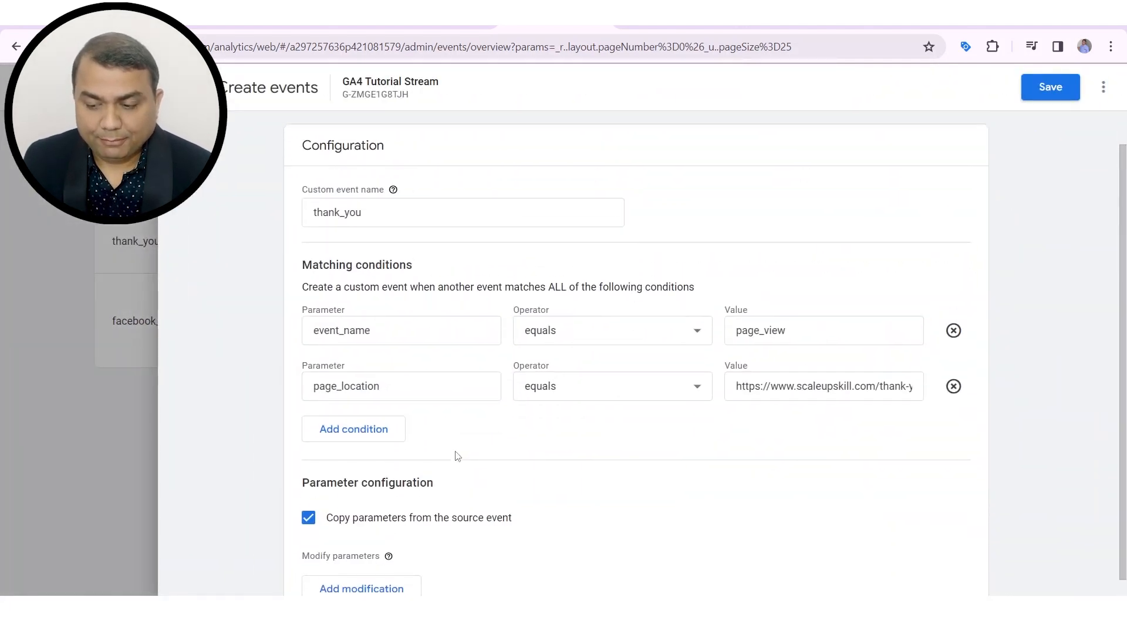
{"action": "scroll", "coordinate": [455, 446], "scroll_direction": "up", "scroll_amount": 1}
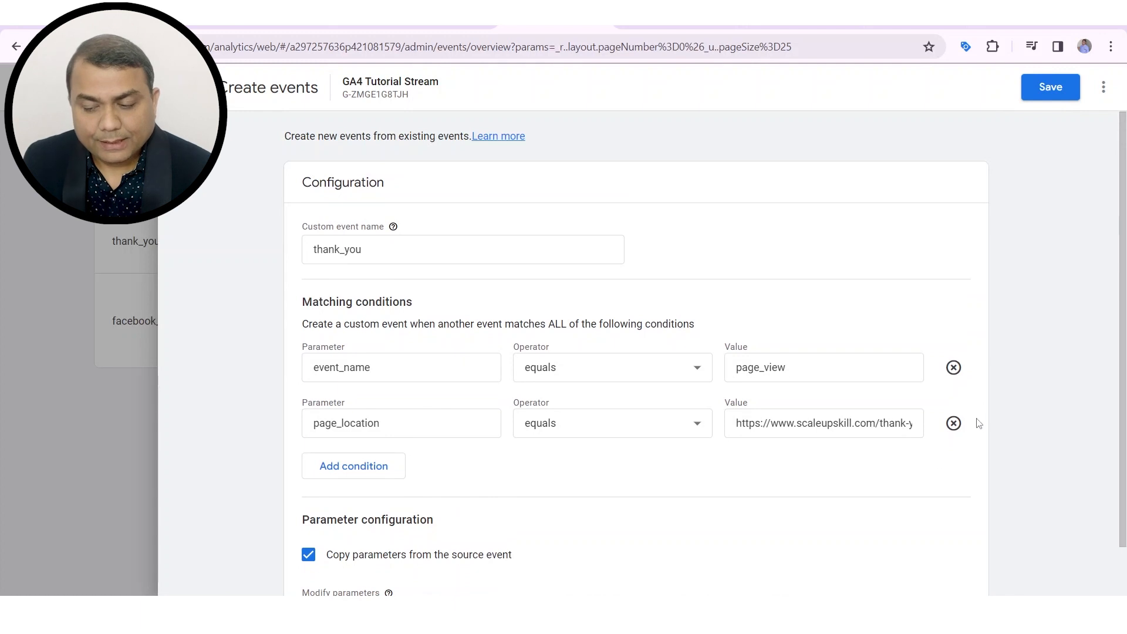
{"action": "left_click", "coordinate": [1104, 87]}
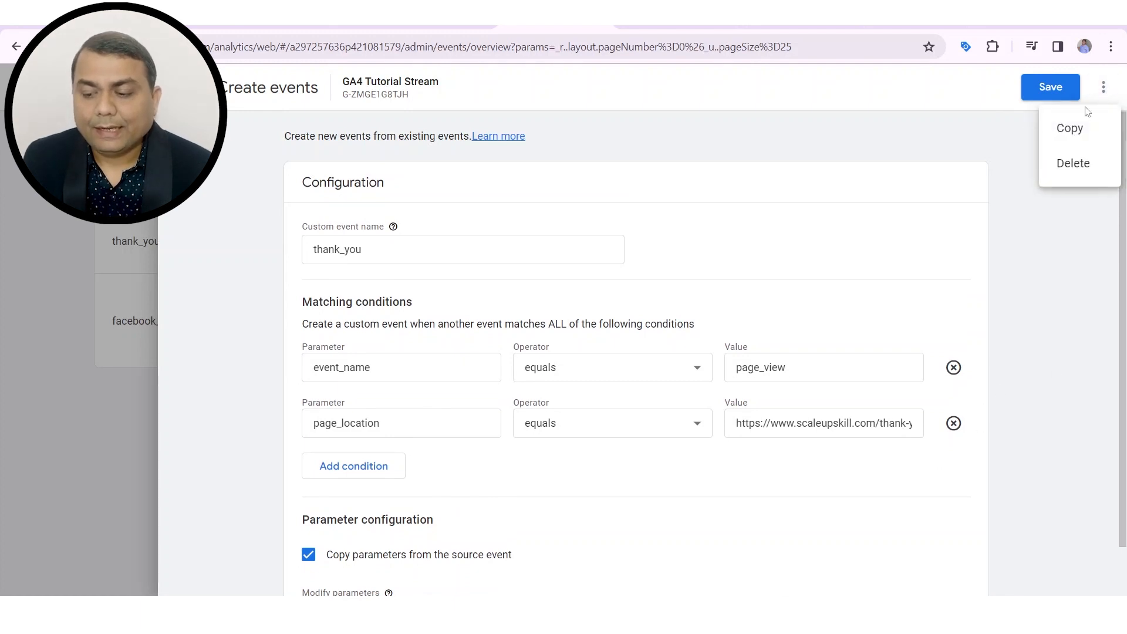
{"action": "left_click", "coordinate": [1073, 164]}
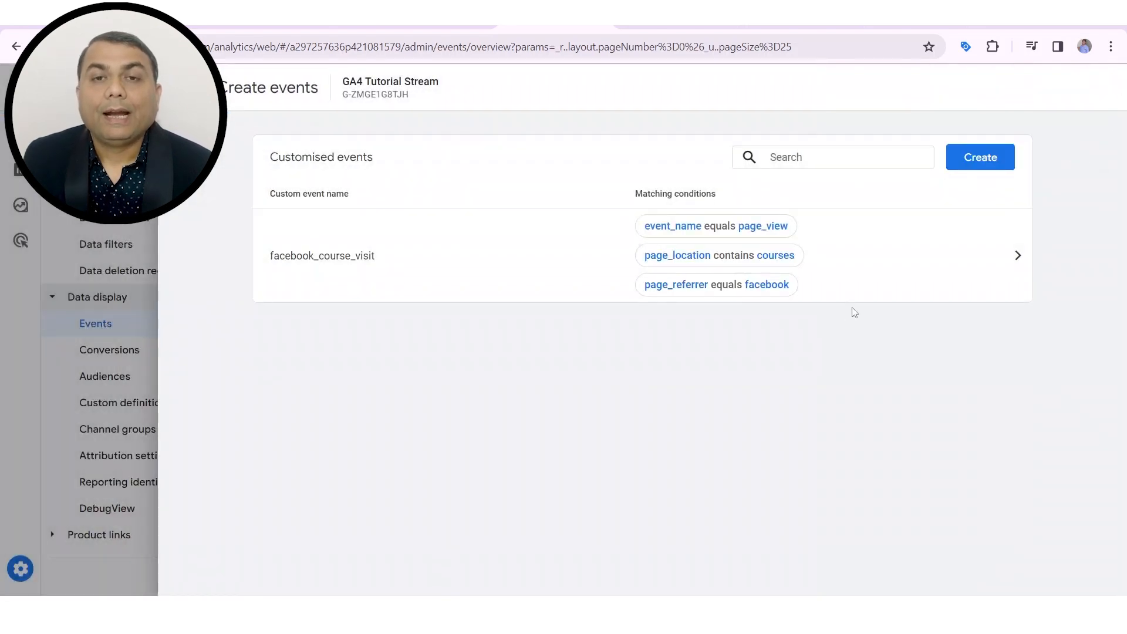
Step: Leave the custom event list and create a new conversion event named facebook_course_event in the property's conversion settings
{"action": "left_click", "coordinate": [141, 327]}
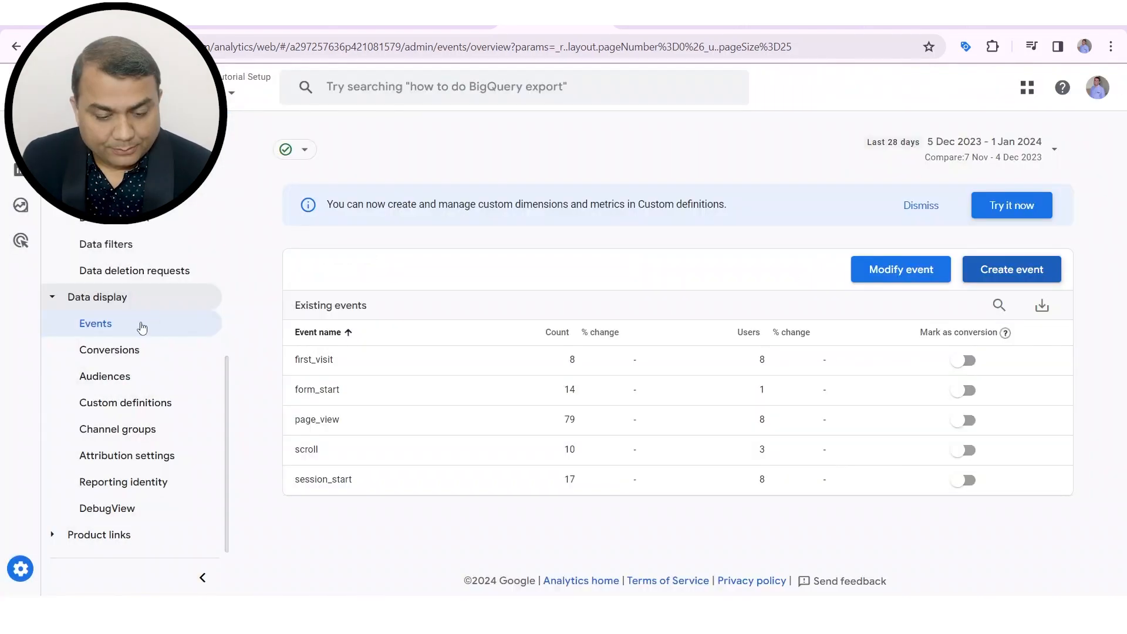
{"action": "left_click", "coordinate": [123, 356]}
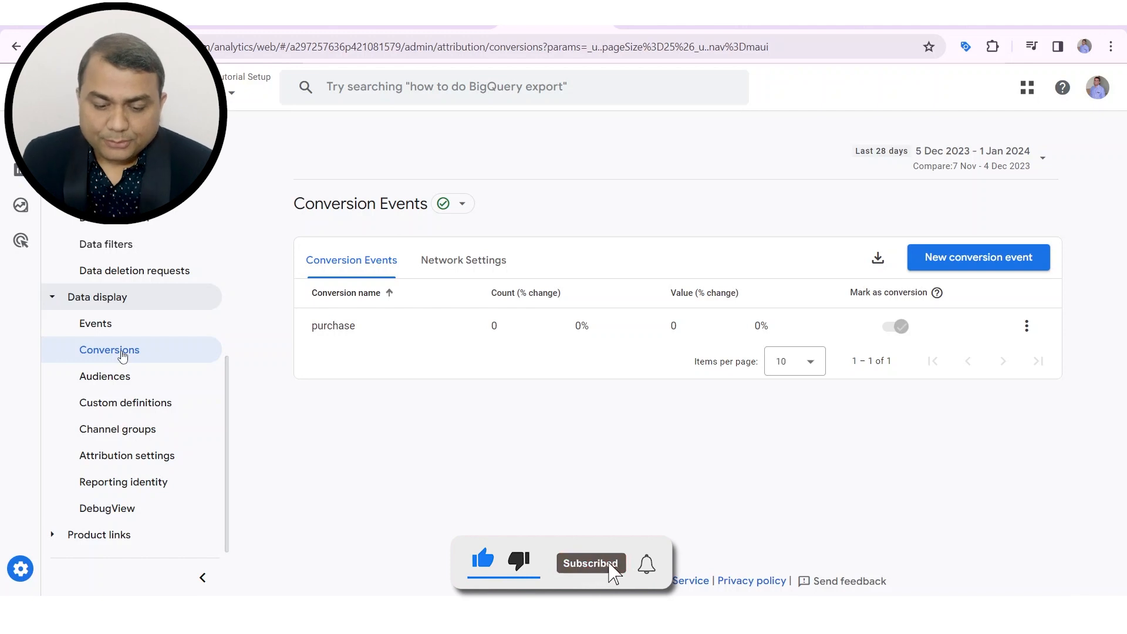
{"action": "left_click", "coordinate": [976, 262]}
{"action": "left_click", "coordinate": [769, 166]}
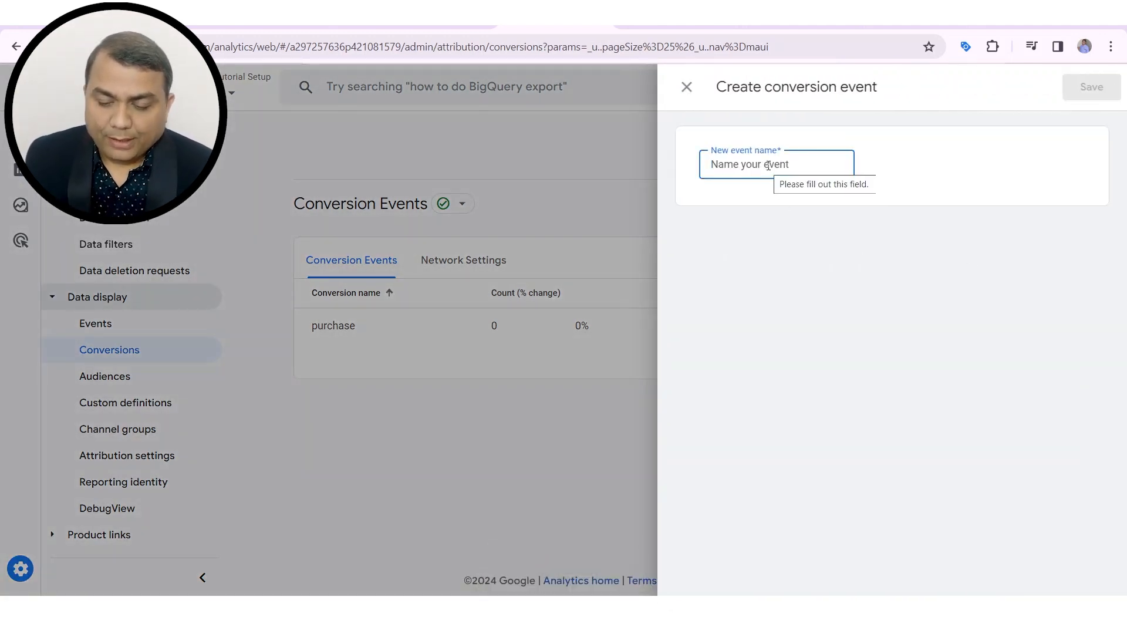
{"action": "type", "text": "fa"}
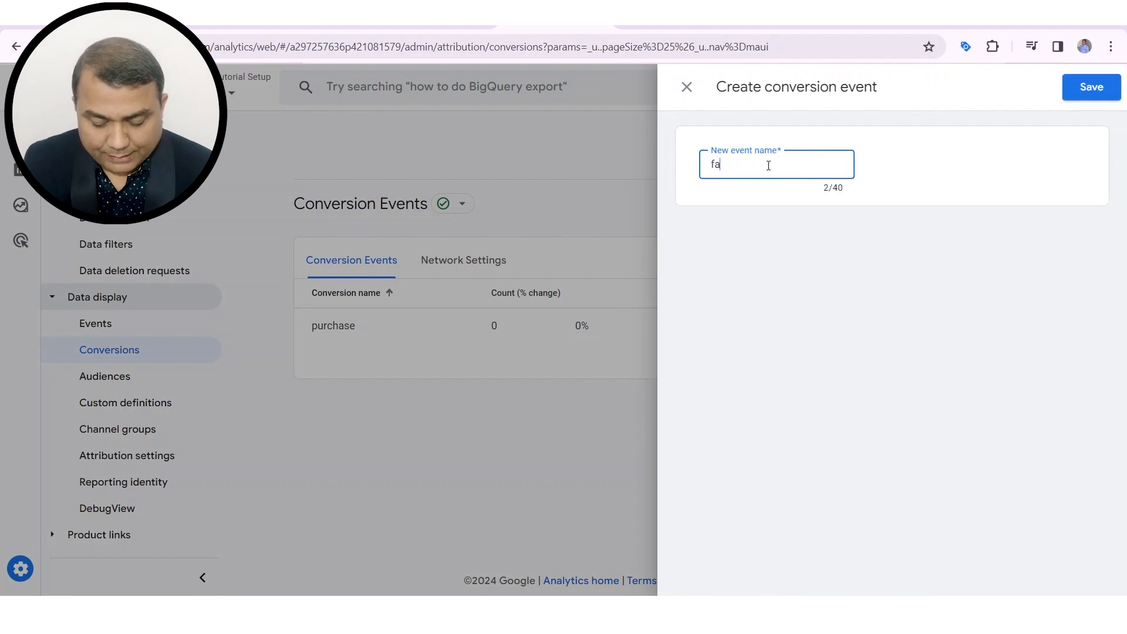
{"action": "type", "text": "cebook_cour"}
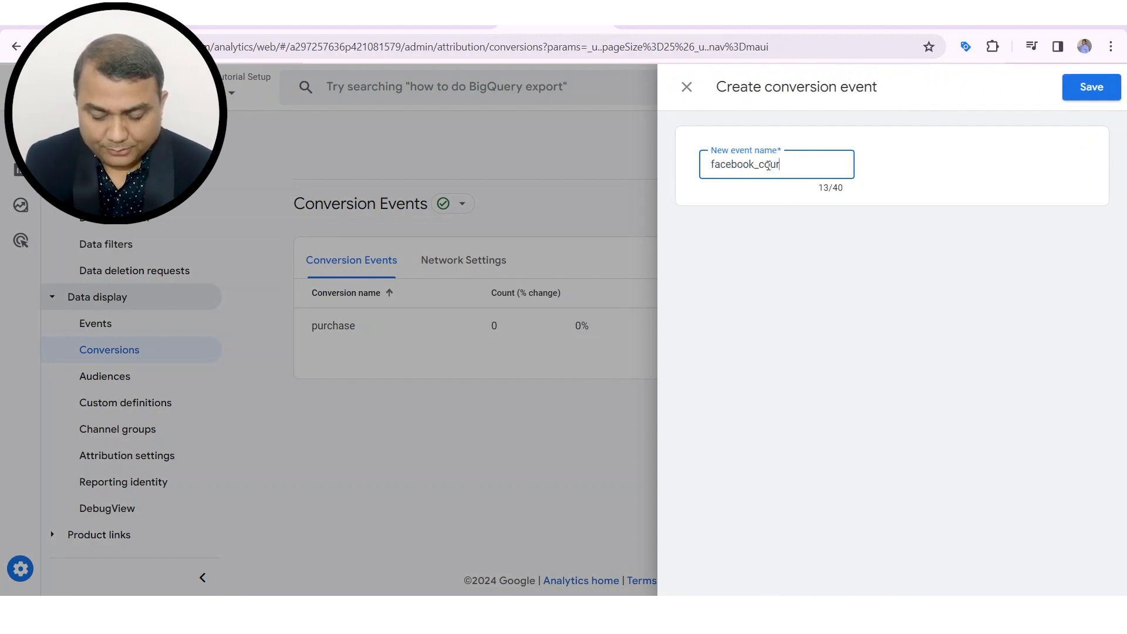
{"action": "type", "text": "se_event"}
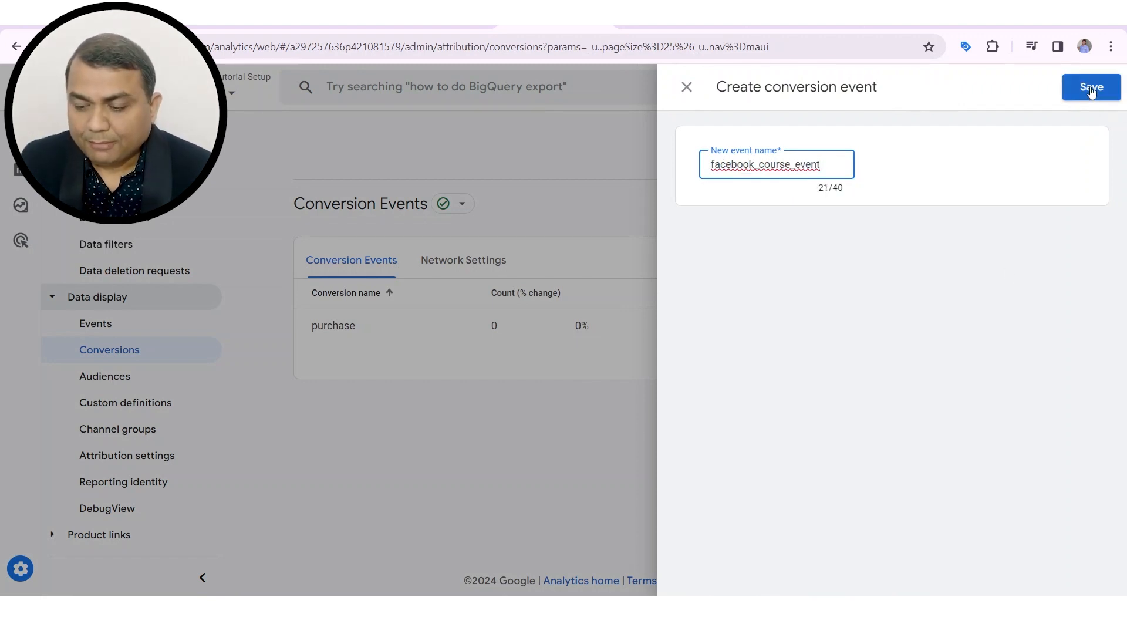
{"action": "left_click", "coordinate": [1091, 88]}
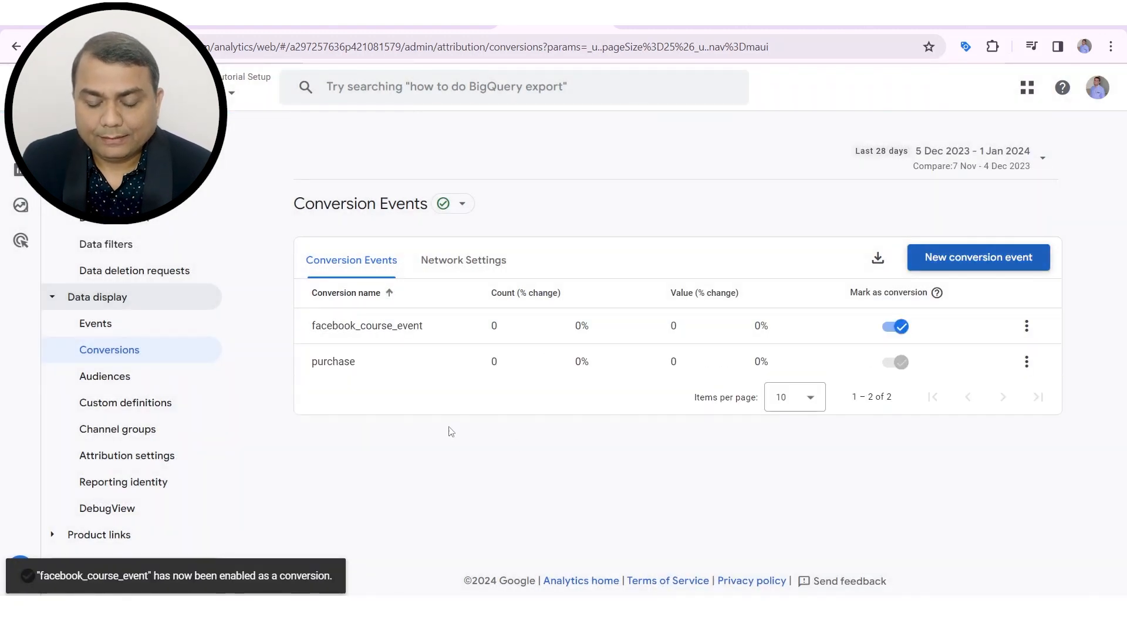